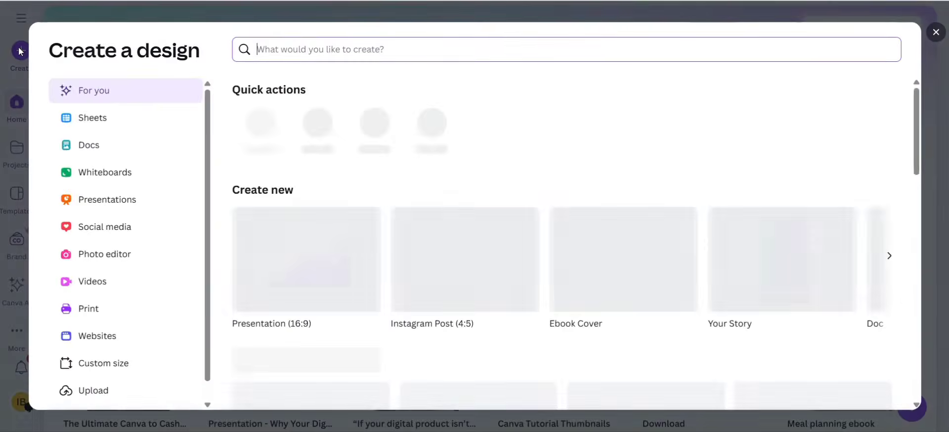
- Create a new custom-size design 8.5 in wide and 11 in high
{"action": "left_click", "coordinate": [125, 366]}
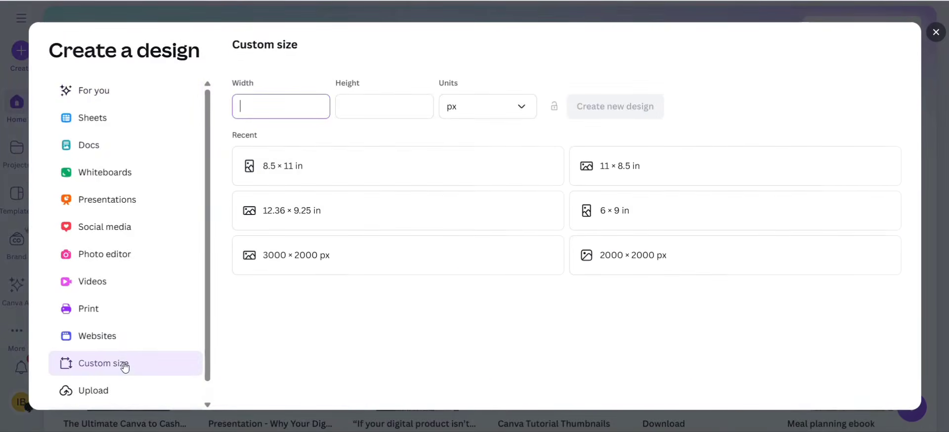
{"action": "left_click", "coordinate": [519, 107]}
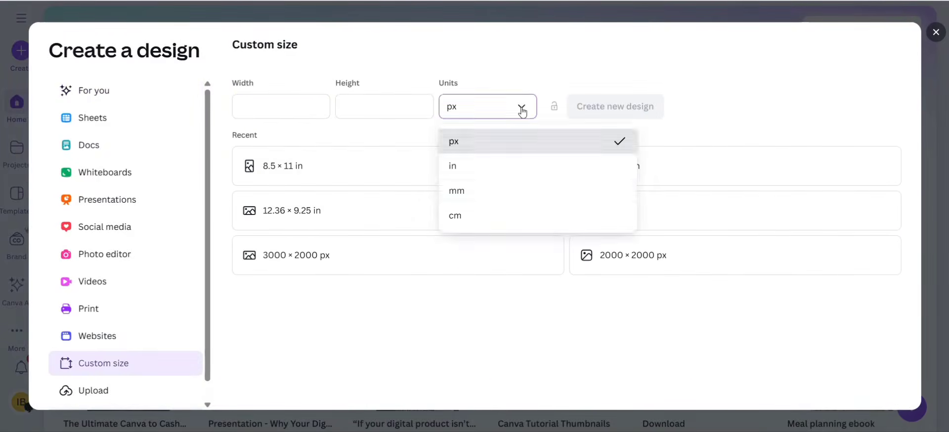
{"action": "left_click", "coordinate": [487, 166]}
{"action": "left_click", "coordinate": [266, 109]}
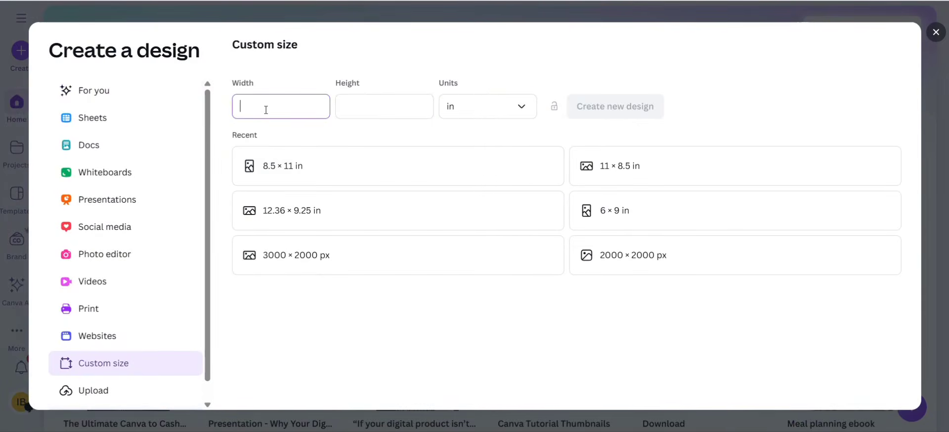
{"action": "type", "text": "8.5"}
{"action": "left_click", "coordinate": [369, 105]}
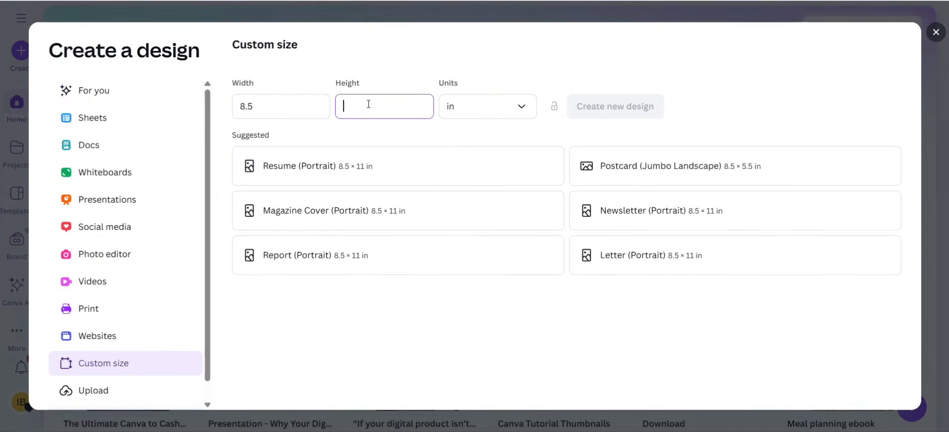
{"action": "type", "text": "11"}
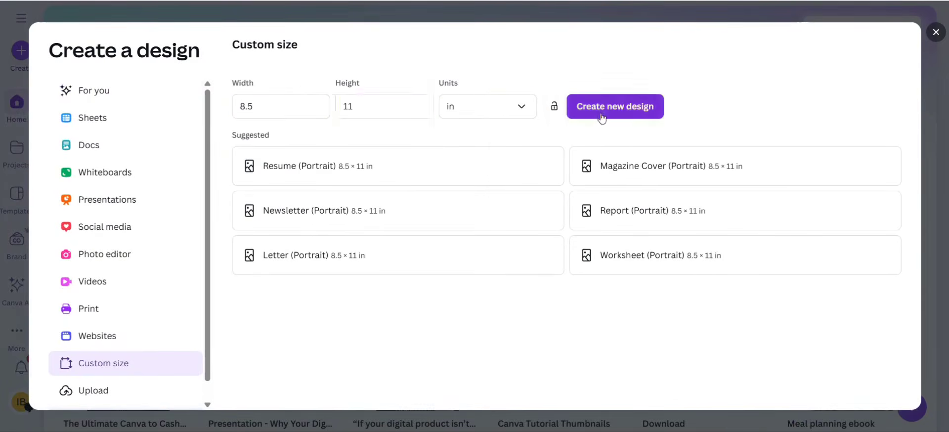
{"action": "left_click", "coordinate": [601, 113]}
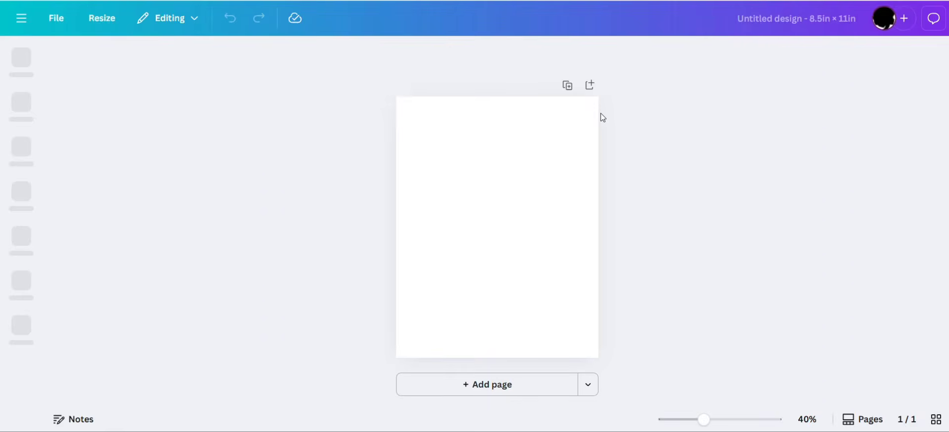
- Add a plain solid line from the line shapes and move it up near the top of the page
{"action": "left_click", "coordinate": [17, 108]}
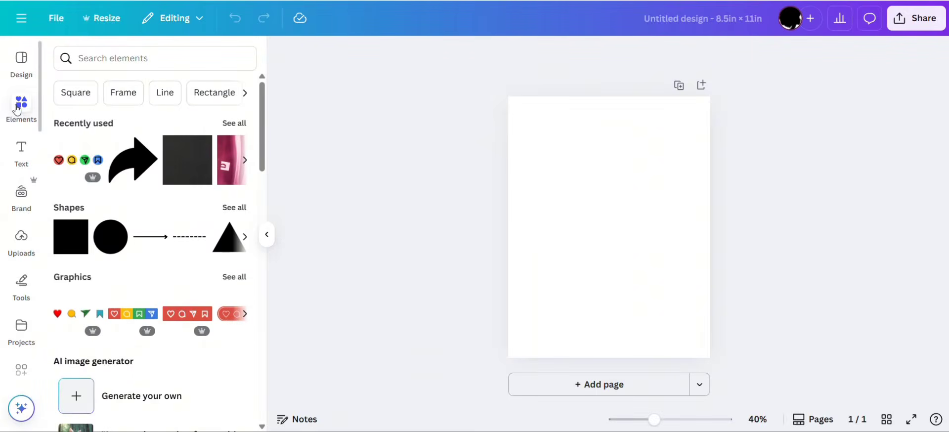
{"action": "left_click", "coordinate": [230, 208]}
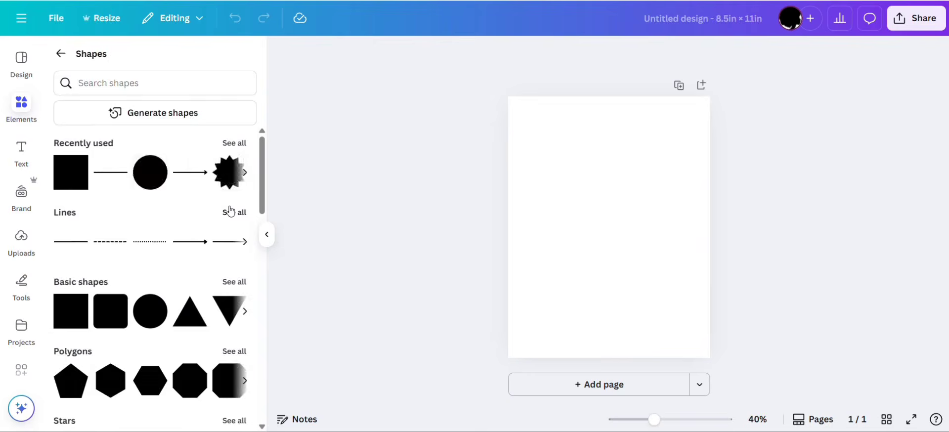
{"action": "left_click", "coordinate": [231, 212]}
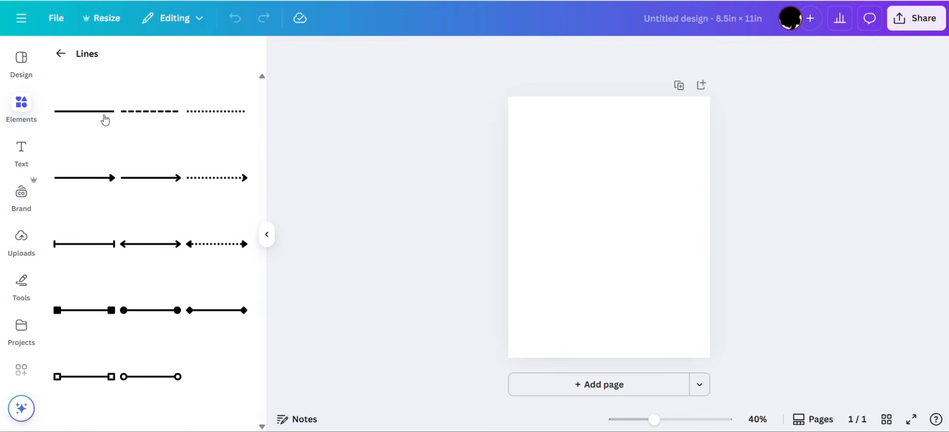
{"action": "left_click", "coordinate": [96, 112]}
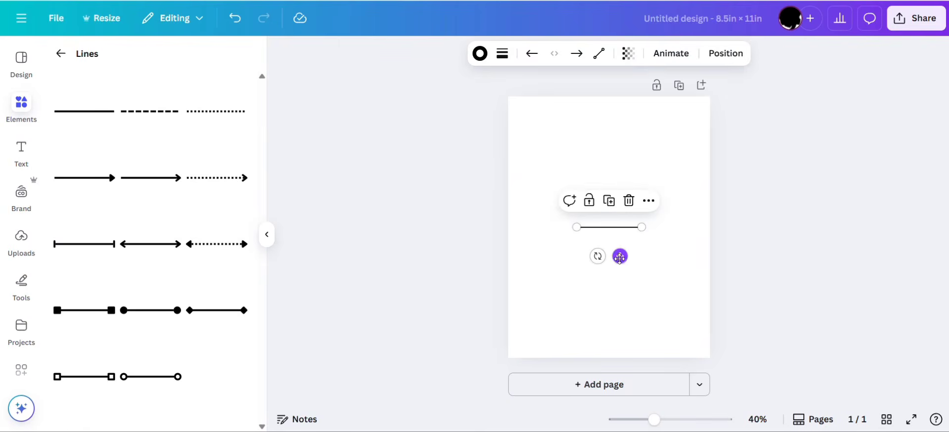
{"action": "left_click_drag", "start_coordinate": [620, 255], "coordinate": [620, 151]}
- Duplicate the line repeatedly to build a staggered run of about 15 lines
{"action": "left_click", "coordinate": [609, 97]}
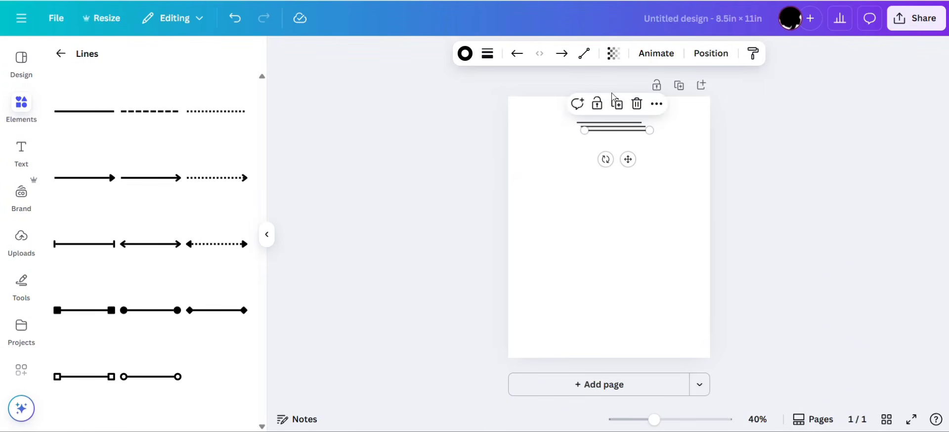
{"action": "left_click", "coordinate": [621, 108]}
{"action": "left_click", "coordinate": [622, 108]}
{"action": "left_click", "coordinate": [626, 112]}
{"action": "left_click", "coordinate": [629, 115]}
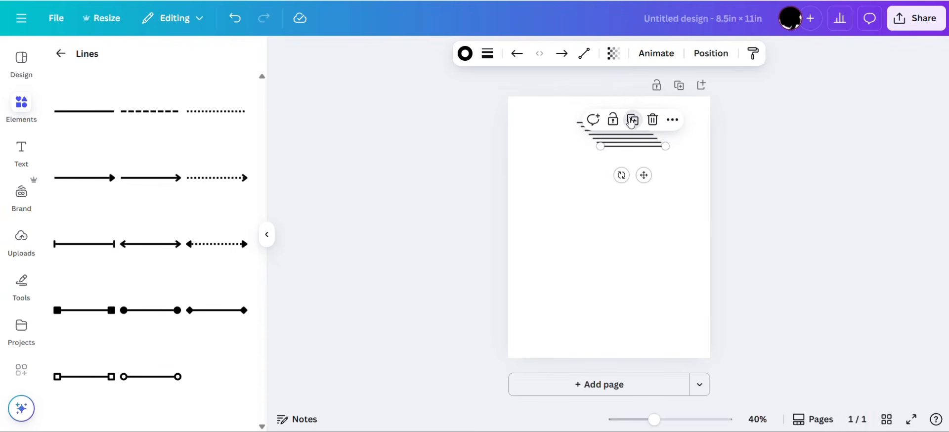
{"action": "left_click", "coordinate": [634, 119]}
{"action": "left_click", "coordinate": [638, 127]}
{"action": "left_click", "coordinate": [642, 130]}
{"action": "left_click", "coordinate": [646, 134]}
{"action": "left_click", "coordinate": [650, 137]}
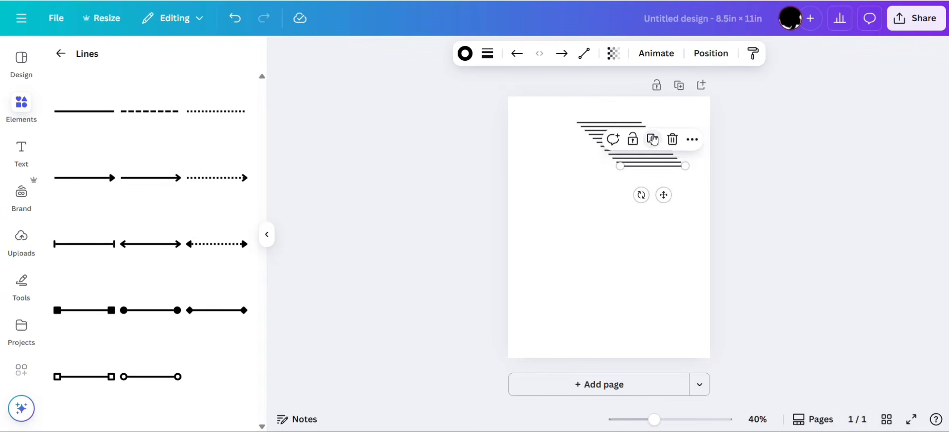
{"action": "left_click", "coordinate": [654, 141]}
{"action": "left_click", "coordinate": [658, 144]}
- Tidy up all the lines into an evenly spaced stack and centre it horizontally near the top of the page
{"action": "left_click", "coordinate": [565, 113]}
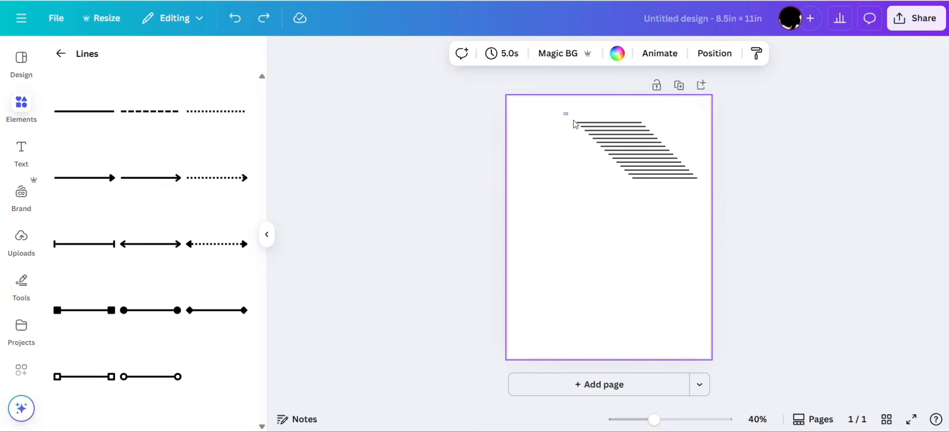
{"action": "left_click_drag", "start_coordinate": [565, 113], "coordinate": [697, 194]}
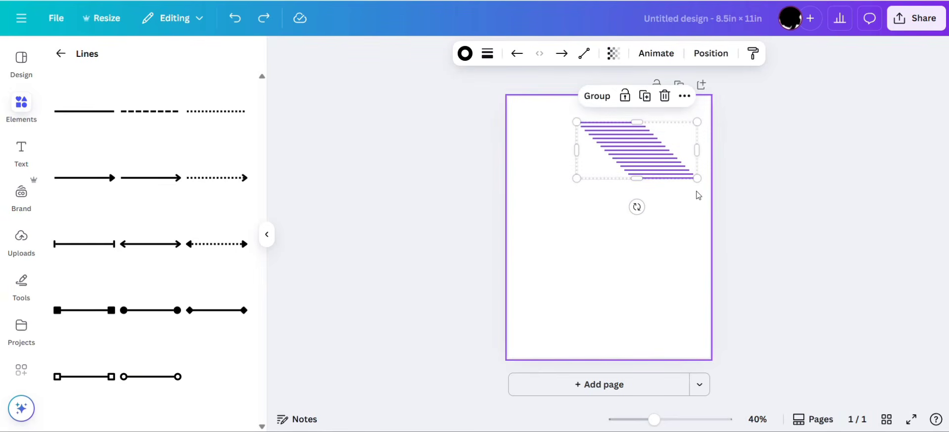
{"action": "left_click", "coordinate": [685, 96]}
{"action": "mouse_move", "coordinate": [745, 310]}
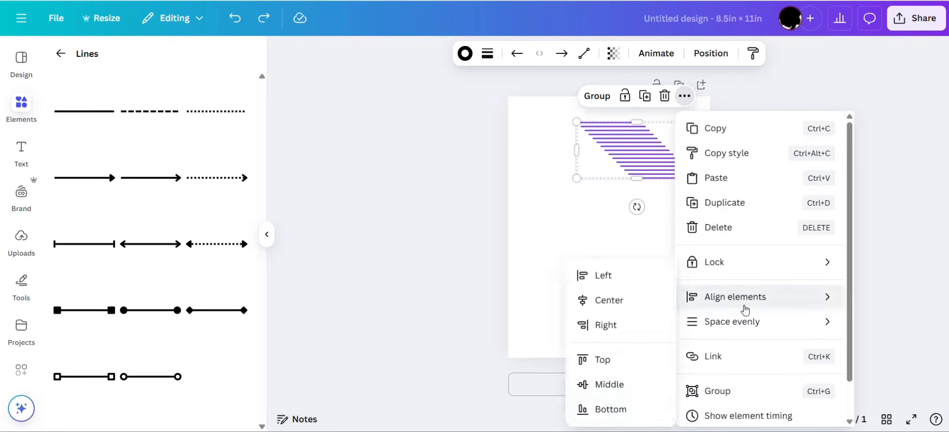
{"action": "mouse_move", "coordinate": [746, 329]}
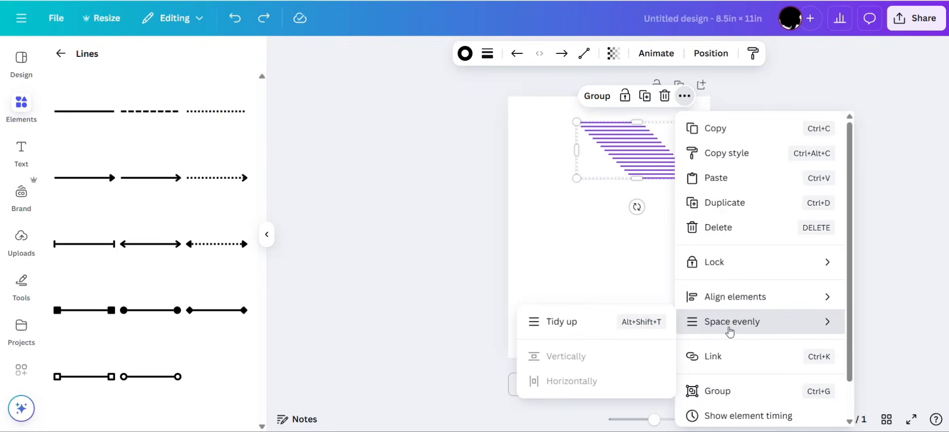
{"action": "left_click", "coordinate": [584, 321]}
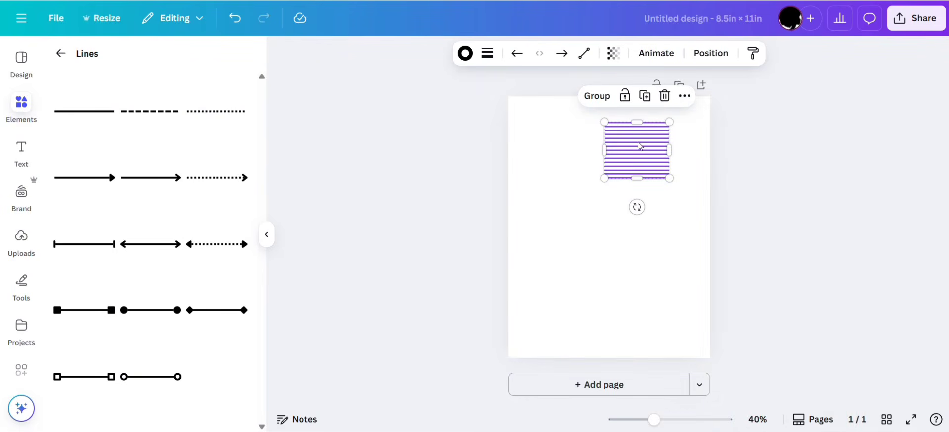
{"action": "left_click_drag", "start_coordinate": [640, 146], "coordinate": [613, 144]}
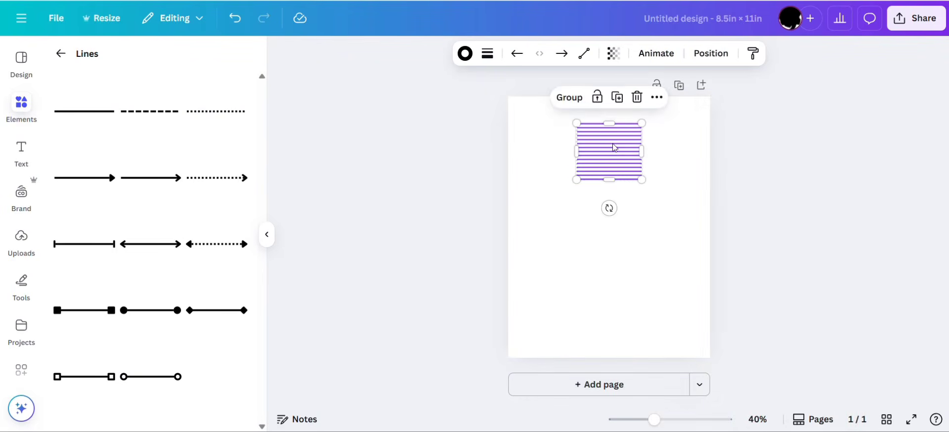
{"action": "left_click", "coordinate": [650, 246]}
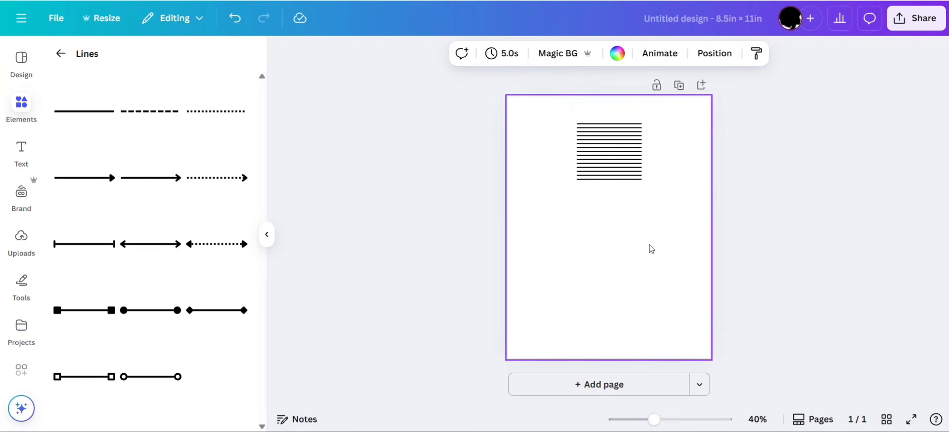
- Move the lowest line of the stack straight down to just above the bottom edge of the page
{"action": "left_click", "coordinate": [616, 181]}
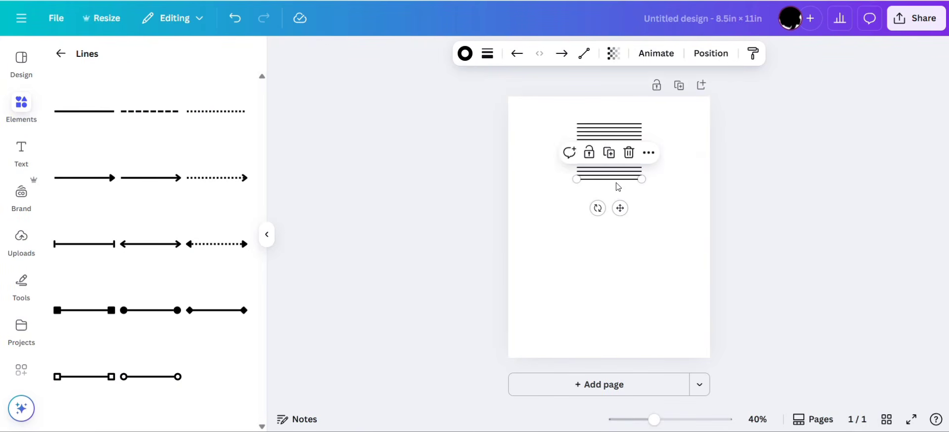
{"action": "key", "text": "Down"}
{"action": "key", "text": "Down"}
{"action": "key", "text": "Down"}
{"action": "key", "text": "Down"}
{"action": "key", "text": "Down"}
{"action": "key", "text": "Down"}
{"action": "key", "text": "Down"}
{"action": "key", "text": "shift+Down"}
{"action": "key", "text": "shift+Down"}
{"action": "key", "text": "shift+Down"}
{"action": "key", "text": "shift+Down"}
{"action": "key", "text": "shift+Down"}
{"action": "key", "text": "shift+Down"}
{"action": "key", "text": "shift+Down"}
{"action": "key", "text": "shift+Down"}
{"action": "key", "text": "shift+Down"}
{"action": "key", "text": "shift+Down"}
{"action": "key", "text": "shift+Down"}
{"action": "key", "text": "shift+Down"}
{"action": "key", "text": "shift+Down"}
{"action": "key", "text": "shift+Down"}
{"action": "key", "text": "shift+Down"}
{"action": "key", "text": "shift+Down"}
{"action": "key", "text": "shift+Down"}
{"action": "key", "text": "shift+Down"}
{"action": "key", "text": "shift+Down"}
{"action": "key", "text": "shift+Down"}
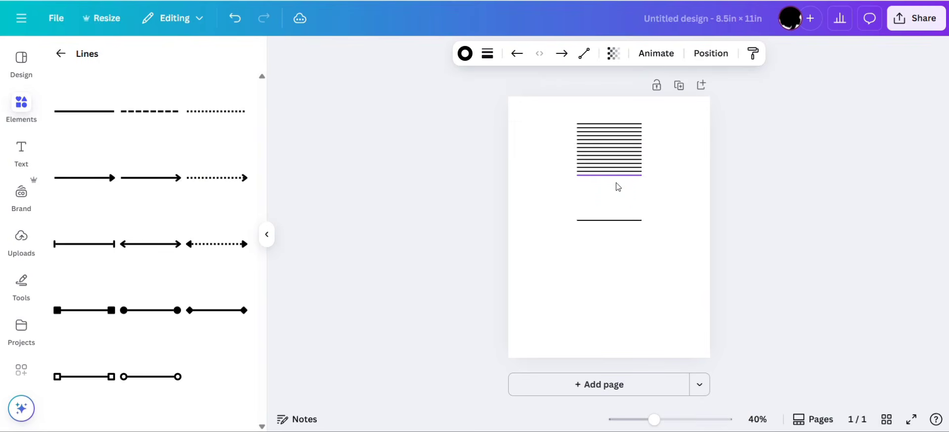
{"action": "key", "text": "shift+Down"}
{"action": "key", "text": "shift+Down"}
{"action": "key", "text": "shift+Down"}
{"action": "key", "text": "shift+Down"}
{"action": "key", "text": "shift+Down"}
{"action": "key", "text": "shift+Down"}
{"action": "key", "text": "shift+Down"}
{"action": "key", "text": "shift+Down"}
{"action": "key", "text": "shift+Down"}
{"action": "key", "text": "shift+Down"}
{"action": "key", "text": "shift+Down"}
{"action": "key", "text": "shift+Down"}
{"action": "key", "text": "shift+Down"}
{"action": "key", "text": "shift+Down"}
{"action": "key", "text": "shift+Down"}
{"action": "key", "text": "shift+Down"}
{"action": "key", "text": "shift+Down"}
{"action": "key", "text": "shift+Down"}
{"action": "key", "text": "shift+Down"}
{"action": "key", "text": "shift+Down"}
{"action": "key", "text": "shift+Down"}
{"action": "key", "text": "shift+Down"}
{"action": "key", "text": "shift+Down"}
{"action": "key", "text": "shift+Down"}
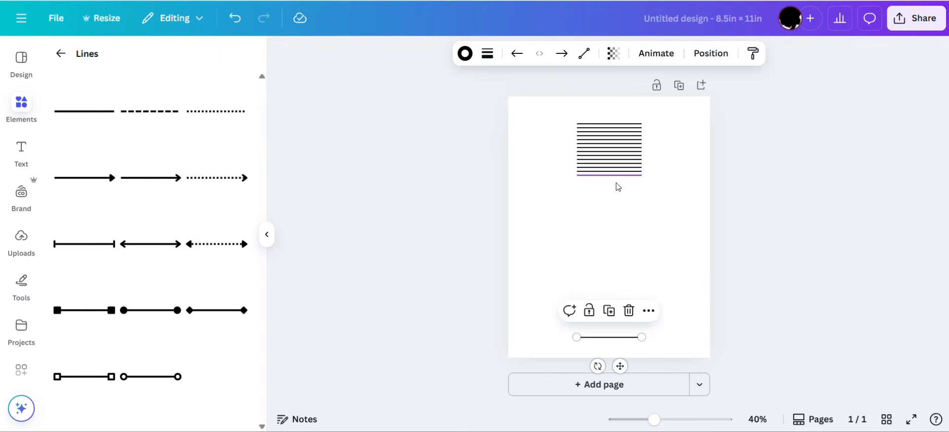
- Move the stack's next lowest line straight down to a small gap above the bottommost line
{"action": "left_click", "coordinate": [612, 174]}
{"action": "key", "text": "shift+Down"}
{"action": "key", "text": "shift+Down"}
{"action": "key", "text": "shift+Down"}
{"action": "key", "text": "shift+Down"}
{"action": "key", "text": "shift+Down"}
{"action": "key", "text": "shift+Down"}
{"action": "key", "text": "shift+Down"}
{"action": "key", "text": "shift+Down"}
{"action": "key", "text": "shift+Down"}
{"action": "key", "text": "shift+Down"}
{"action": "key", "text": "shift+Down"}
{"action": "key", "text": "shift+Down"}
{"action": "key", "text": "shift+Down"}
{"action": "key", "text": "shift+Down"}
{"action": "key", "text": "shift+Down"}
{"action": "key", "text": "shift+Down"}
{"action": "key", "text": "shift+Down"}
{"action": "key", "text": "shift+Down"}
{"action": "key", "text": "shift+Down"}
{"action": "key", "text": "shift+Down"}
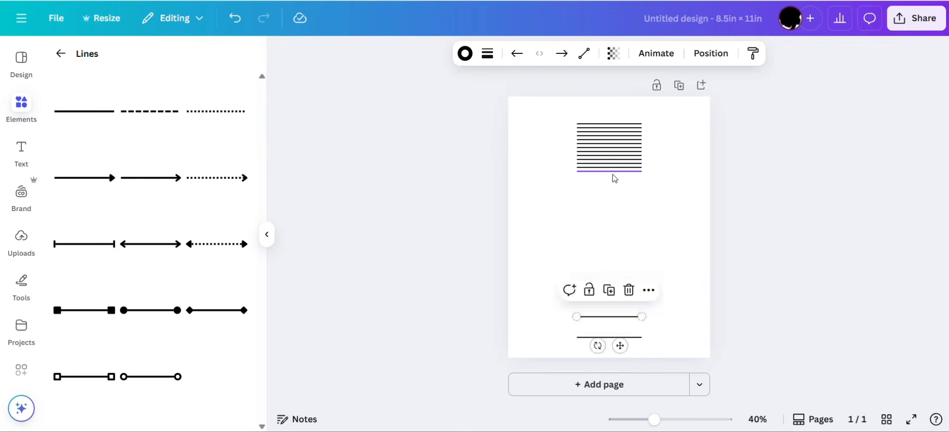
- Move two more lines from the stack straight down, continuing the same spacing upward from the lines at the page bottom
{"action": "left_click", "coordinate": [613, 174]}
{"action": "key", "text": "shift+Down"}
{"action": "key", "text": "shift+Down"}
{"action": "key", "text": "shift+Down"}
{"action": "key", "text": "shift+Down"}
{"action": "key", "text": "shift+Down"}
{"action": "key", "text": "shift+Down"}
{"action": "key", "text": "shift+Down"}
{"action": "key", "text": "shift+Down"}
{"action": "key", "text": "shift+Down"}
{"action": "key", "text": "shift+Down"}
{"action": "key", "text": "shift+Down"}
{"action": "key", "text": "shift+Down"}
{"action": "key", "text": "shift+Down"}
{"action": "key", "text": "shift+Down"}
{"action": "key", "text": "shift+Down"}
{"action": "key", "text": "shift+Down"}
{"action": "key", "text": "shift+Down"}
{"action": "key", "text": "shift+Down"}
{"action": "key", "text": "shift+Down"}
{"action": "key", "text": "shift+Down"}
{"action": "left_click", "coordinate": [612, 174]}
{"action": "key", "text": "shift+Down"}
{"action": "key", "text": "shift+Down"}
{"action": "key", "text": "shift+Down"}
{"action": "key", "text": "shift+Down"}
{"action": "key", "text": "shift+Down"}
{"action": "key", "text": "shift+Down"}
{"action": "key", "text": "shift+Down"}
{"action": "key", "text": "shift+Down"}
{"action": "key", "text": "shift+Down"}
{"action": "key", "text": "shift+Down"}
{"action": "key", "text": "shift+Down"}
{"action": "key", "text": "shift+Down"}
{"action": "key", "text": "shift+Down"}
{"action": "key", "text": "shift+Down"}
{"action": "key", "text": "shift+Down"}
{"action": "key", "text": "shift+Down"}
{"action": "key", "text": "shift+Down"}
{"action": "key", "text": "shift+Down"}
{"action": "key", "text": "shift+Down"}
{"action": "key", "text": "shift+Down"}
- Move the next lowest lines of the stack straight down one by one, continuing the even spacing up to the page's middle
{"action": "left_click", "coordinate": [619, 165]}
{"action": "key", "text": "shift+Down"}
{"action": "key", "text": "shift+Down"}
{"action": "key", "text": "shift+Down"}
{"action": "key", "text": "shift+Down"}
{"action": "key", "text": "shift+Down"}
{"action": "key", "text": "shift+Down"}
{"action": "key", "text": "shift+Down"}
{"action": "key", "text": "shift+Down"}
{"action": "key", "text": "shift+Down"}
{"action": "key", "text": "shift+Down"}
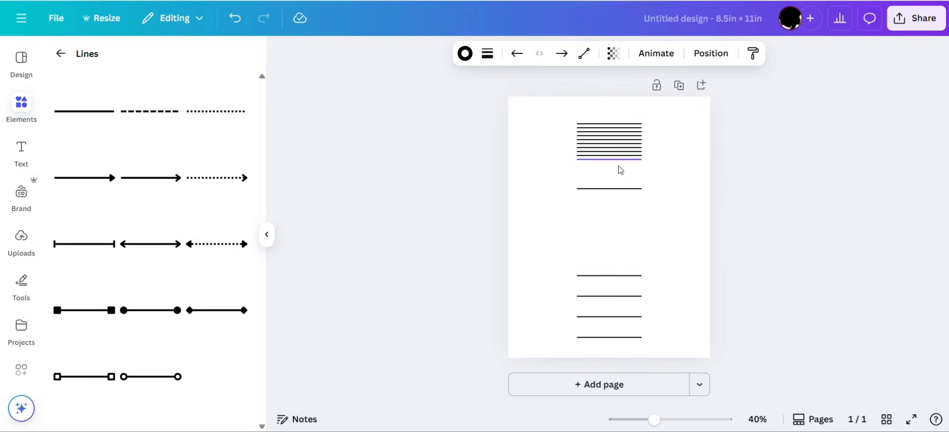
{"action": "left_click_drag", "start_coordinate": [618, 165], "coordinate": [619, 221]}
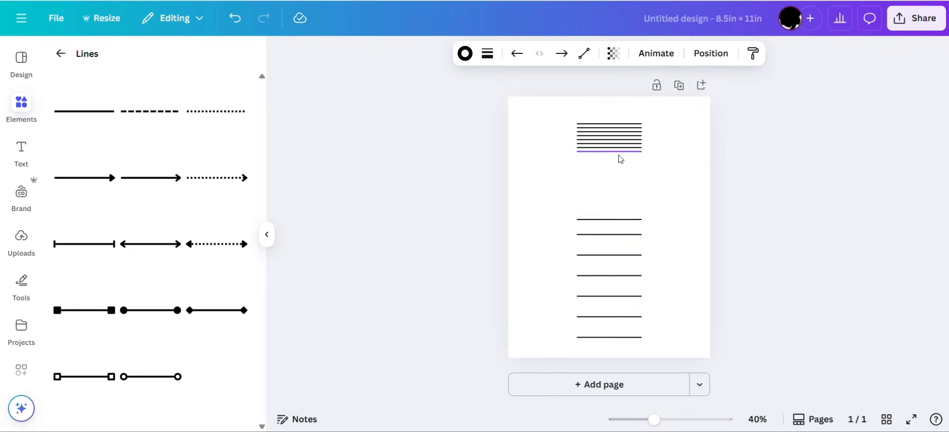
- Move two more lines from the stack straight down, placing them at the same spacing just above the page's middle line
{"action": "key", "text": "shift+Up"}
{"action": "key", "text": "shift+Up"}
{"action": "left_click", "coordinate": [618, 154]}
{"action": "key", "text": "shift+Down"}
{"action": "key", "text": "shift+Down"}
{"action": "key", "text": "shift+Down"}
{"action": "key", "text": "shift+Down"}
{"action": "key", "text": "shift+Down"}
{"action": "key", "text": "shift+Down"}
{"action": "key", "text": "shift+Down"}
{"action": "key", "text": "shift+Down"}
{"action": "key", "text": "shift+Down"}
{"action": "key", "text": "shift+Down"}
{"action": "key", "text": "shift+Down"}
{"action": "key", "text": "shift+Down"}
{"action": "key", "text": "shift+Down"}
{"action": "key", "text": "shift+Down"}
{"action": "key", "text": "shift+Down"}
{"action": "key", "text": "shift+Down"}
{"action": "key", "text": "shift+Down"}
{"action": "key", "text": "Up"}
{"action": "key", "text": "Up"}
{"action": "key", "text": "Up"}
{"action": "key", "text": "Up"}
- Move the next two stack lines straight down to continue the even spacing into the upper part of the page
{"action": "left_click", "coordinate": [610, 153]}
{"action": "key", "text": "shift+Down"}
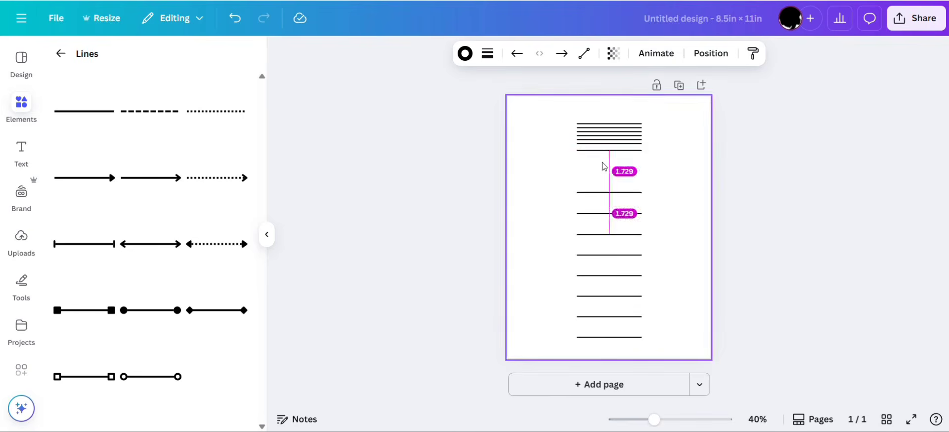
{"action": "key", "text": "shift+Down"}
{"action": "key", "text": "shift+Down"}
{"action": "key", "text": "shift+Down"}
{"action": "key", "text": "shift+Down"}
{"action": "key", "text": "shift+Down"}
{"action": "key", "text": "shift+Down"}
{"action": "key", "text": "shift+Down"}
{"action": "key", "text": "shift+Down"}
{"action": "key", "text": "shift+Down"}
{"action": "left_click", "coordinate": [612, 144]}
{"action": "key", "text": "shift+Down"}
{"action": "key", "text": "shift+Down"}
{"action": "key", "text": "shift+Down"}
- Place one more line a spacing above the highest placed line and delete the surplus lines left in the stack
{"action": "left_click", "coordinate": [612, 140]}
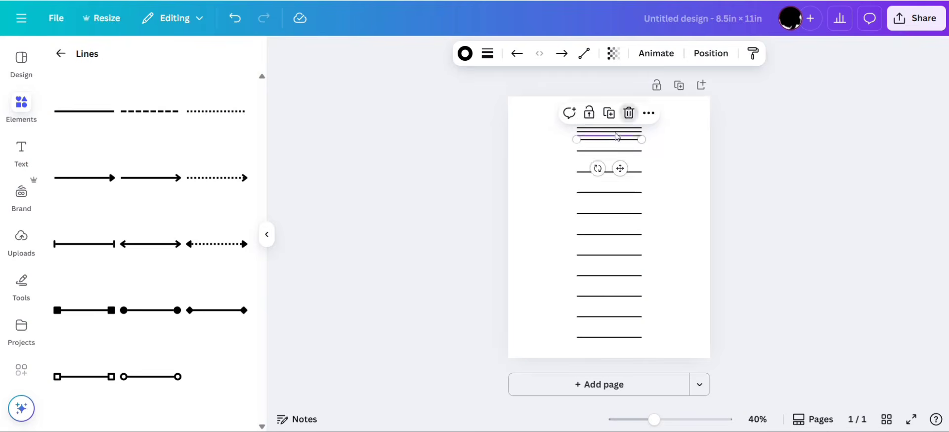
{"action": "key", "text": "shift+Up"}
{"action": "key", "text": "shift+Up"}
{"action": "key", "text": "shift+Up"}
{"action": "key", "text": "shift+Up"}
{"action": "key", "text": "shift+Up"}
{"action": "key", "text": "shift+Up"}
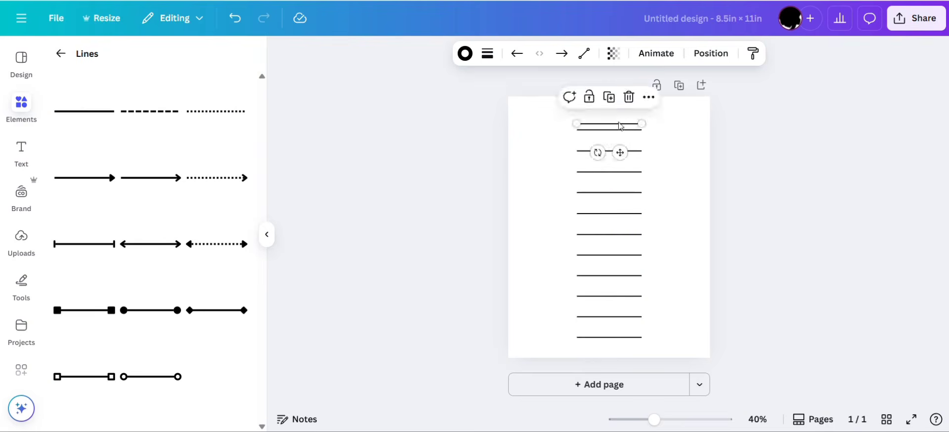
{"action": "left_click", "coordinate": [564, 118]}
- Select all the lines and stretch them sideways in both directions, leaving equal narrow margins at the page sides
{"action": "key", "text": "ctrl+a"}
{"action": "left_click", "coordinate": [656, 103]}
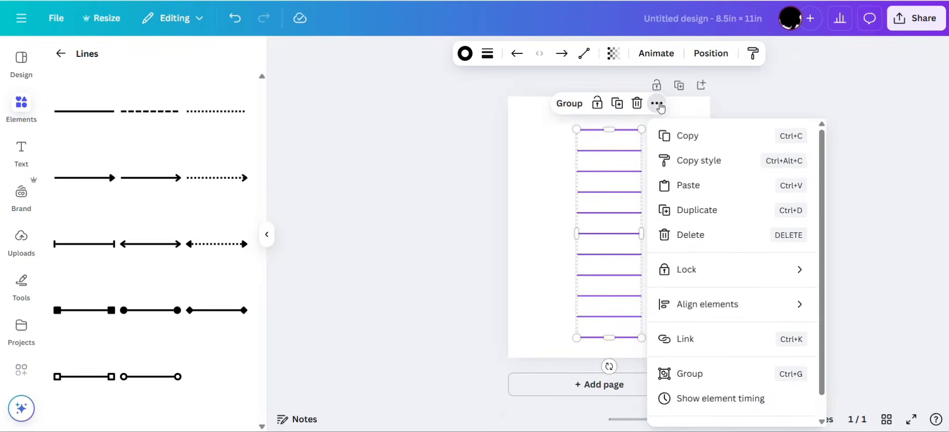
{"action": "left_click_drag", "start_coordinate": [577, 234], "coordinate": [528, 234]}
{"action": "left_click_drag", "start_coordinate": [642, 234], "coordinate": [690, 233]}
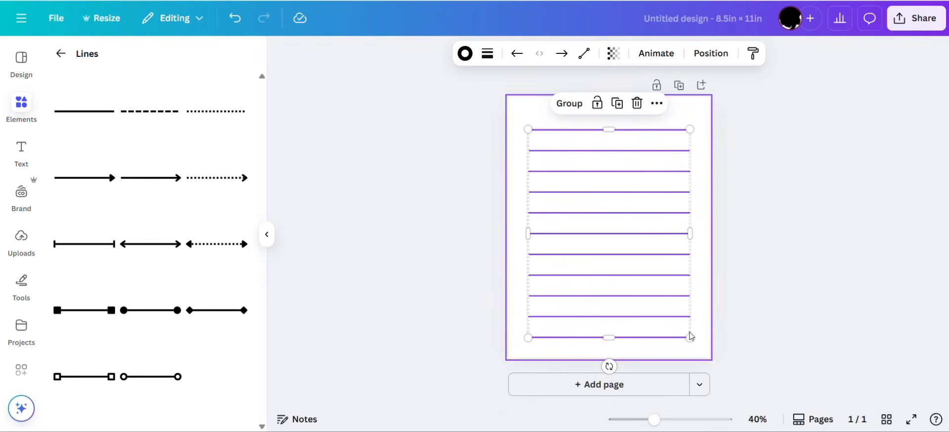
- Set the stroke weight of all the horizontal lines to 2
{"action": "left_click", "coordinate": [487, 54]}
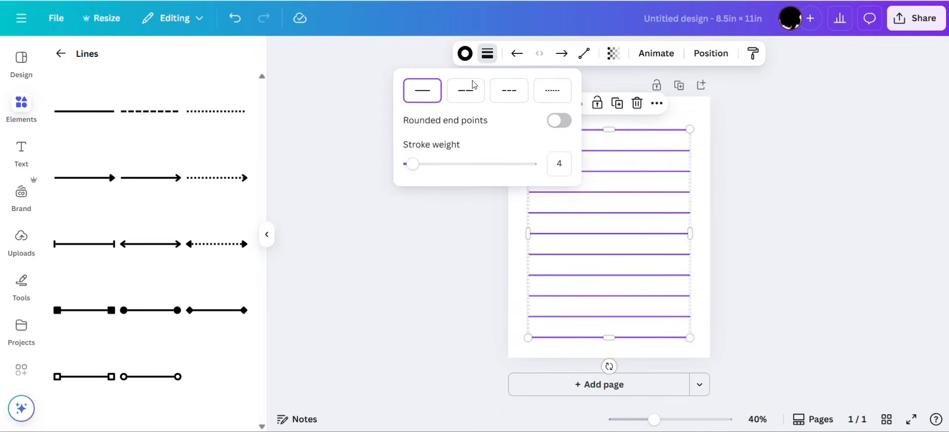
{"action": "left_click_drag", "start_coordinate": [412, 164], "coordinate": [410, 166]}
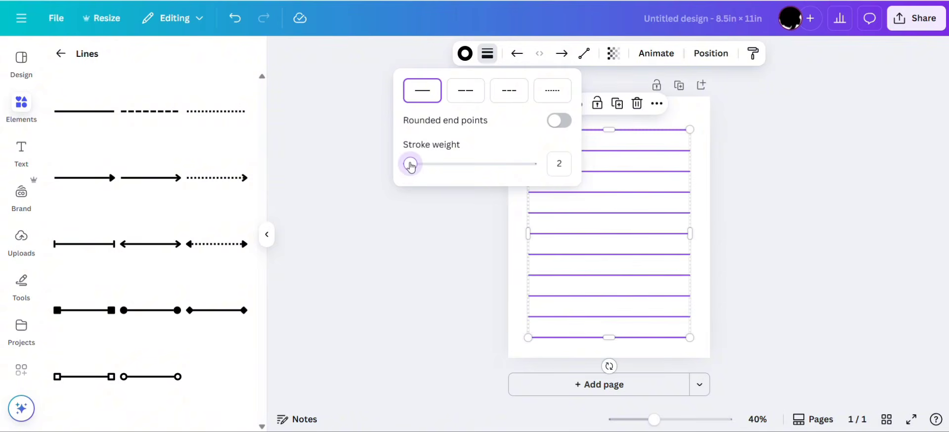
{"action": "left_click", "coordinate": [465, 53]}
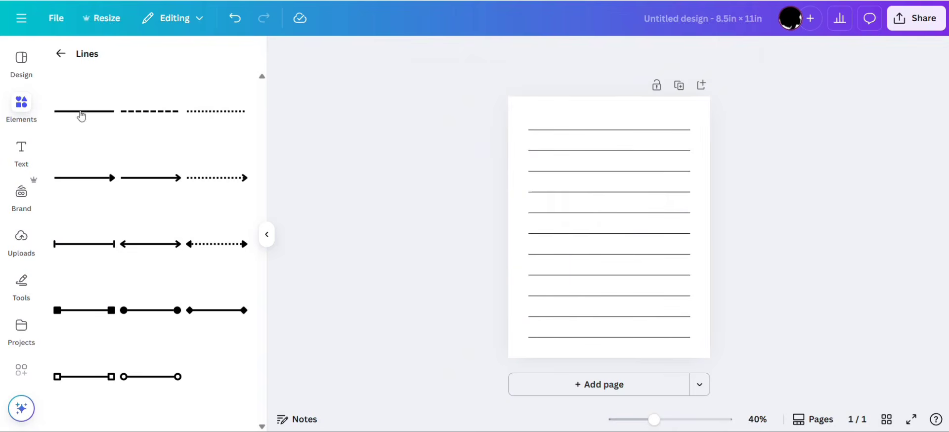
- Add a solid vertical margin line near the rules' left ends, extending from above the top rule to below the bottom one
{"action": "left_click", "coordinate": [82, 114]}
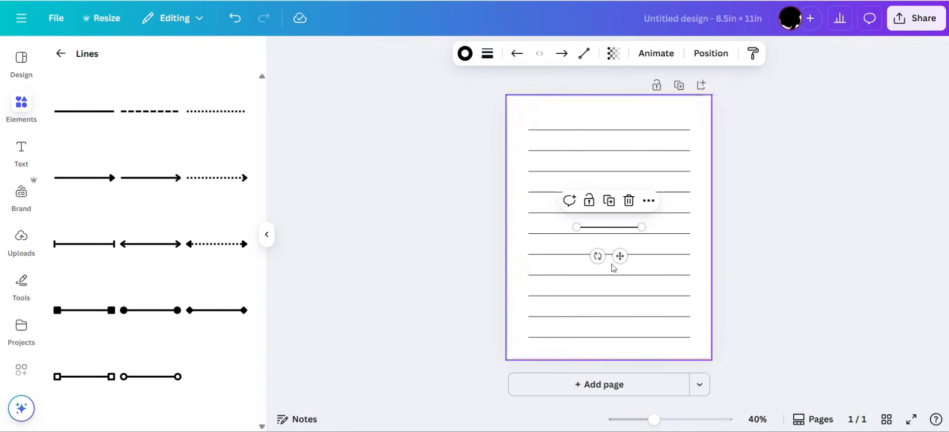
{"action": "left_click_drag", "start_coordinate": [620, 257], "coordinate": [476, 238]}
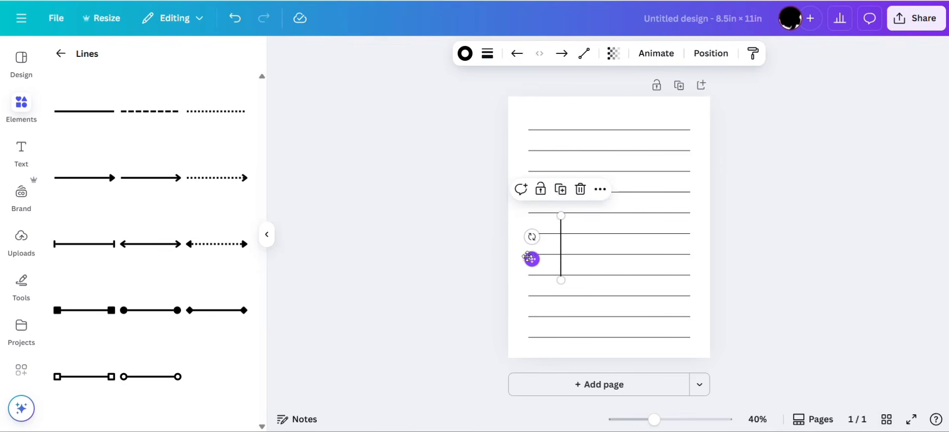
{"action": "left_click_drag", "start_coordinate": [528, 258], "coordinate": [513, 255]}
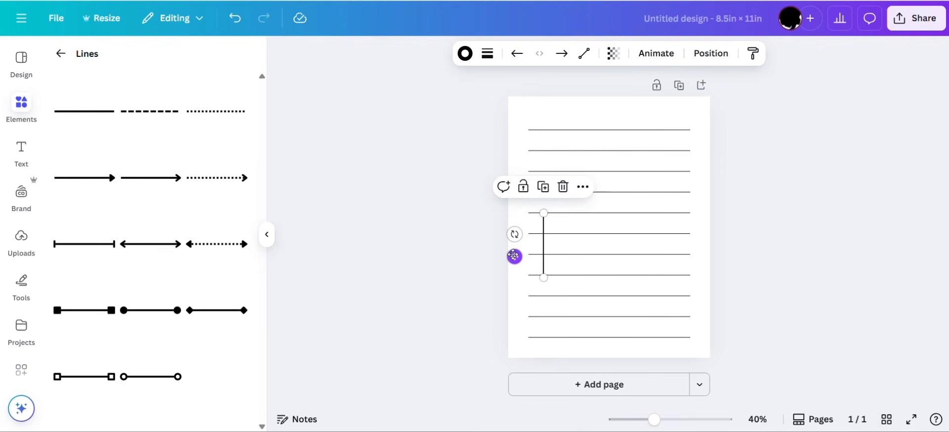
{"action": "left_click_drag", "start_coordinate": [543, 211], "coordinate": [544, 117]}
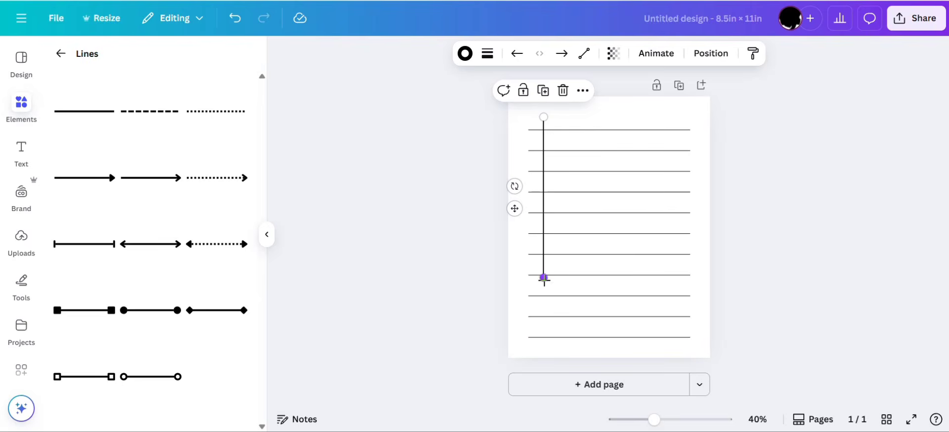
{"action": "left_click_drag", "start_coordinate": [544, 278], "coordinate": [544, 345]}
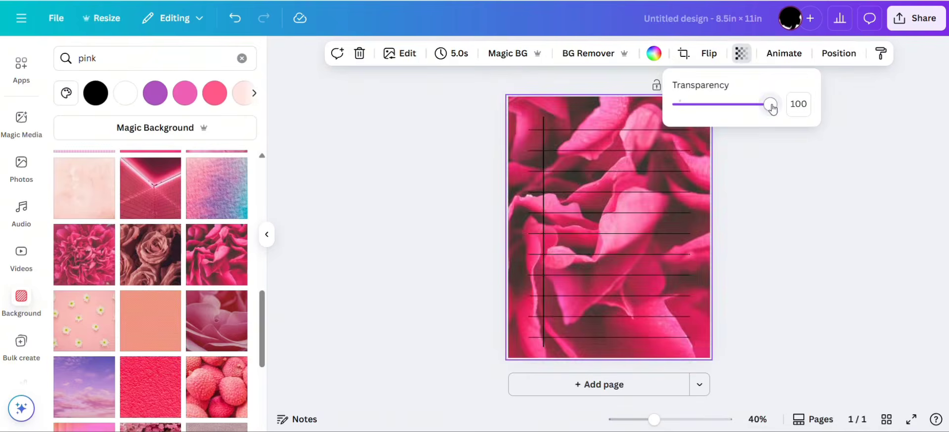
- Lower the transparency value of the pink petal background image to about 77
{"action": "left_click_drag", "start_coordinate": [769, 104], "coordinate": [751, 110]}
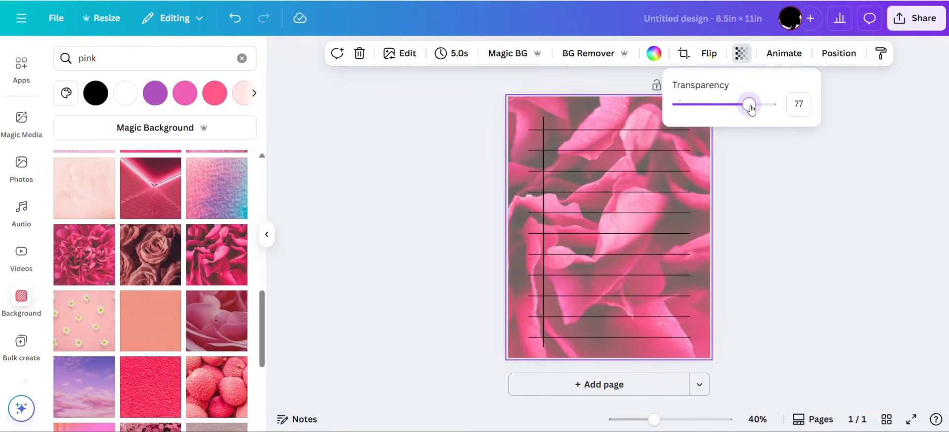
{"action": "left_click_drag", "start_coordinate": [752, 109], "coordinate": [750, 109]}
{"action": "left_click", "coordinate": [749, 251]}
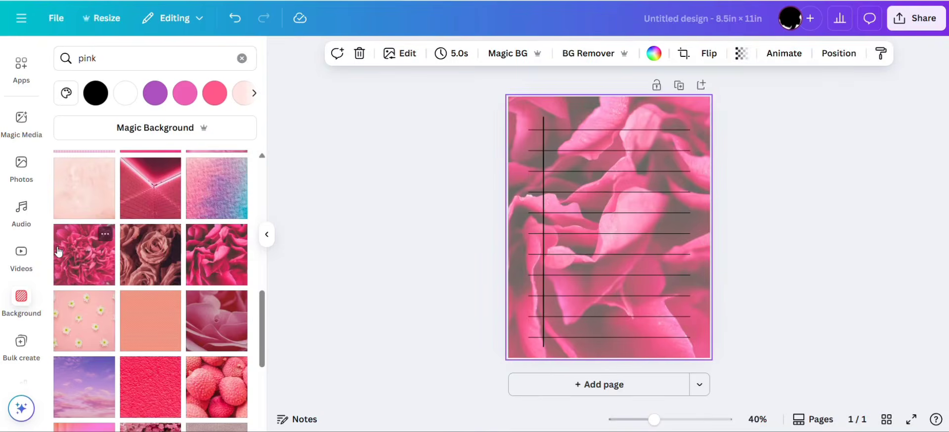
- Cover the whole lined area with a white rectangle of about 6.8 × 9.71 in, made from a square shape
{"action": "scroll", "coordinate": [21, 198], "scroll_direction": "up", "scroll_amount": 5}
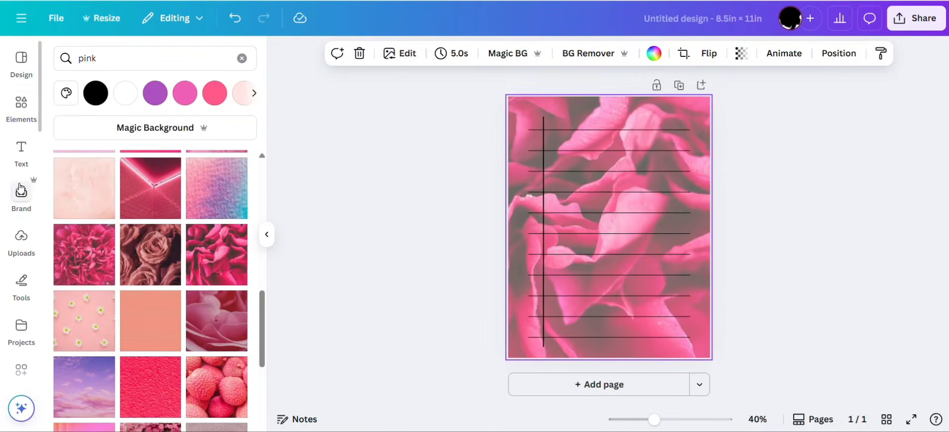
{"action": "left_click", "coordinate": [21, 104]}
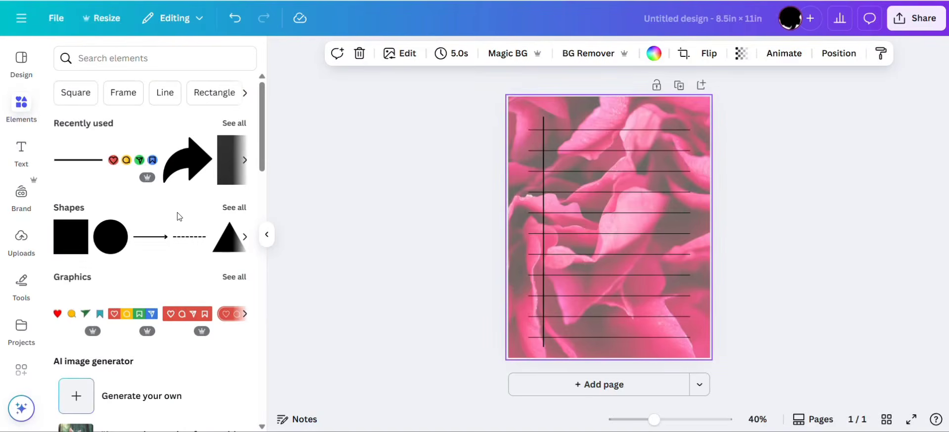
{"action": "left_click", "coordinate": [76, 248]}
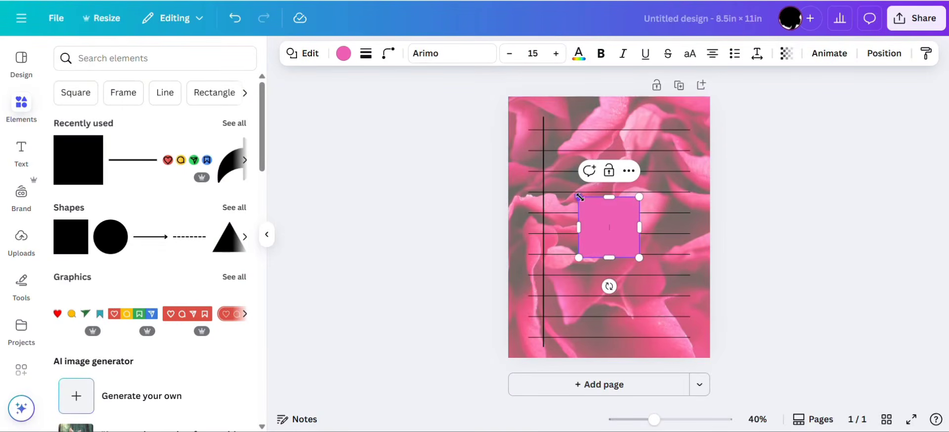
{"action": "left_click_drag", "start_coordinate": [577, 194], "coordinate": [527, 115]}
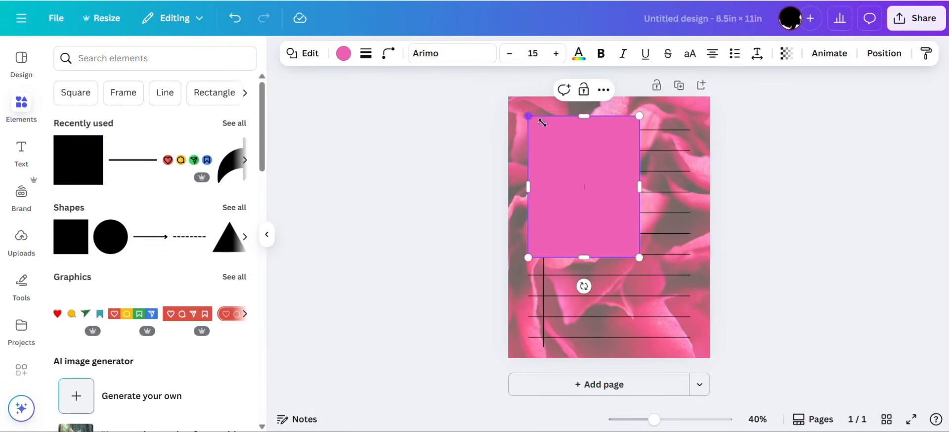
{"action": "left_click_drag", "start_coordinate": [641, 258], "coordinate": [690, 347]}
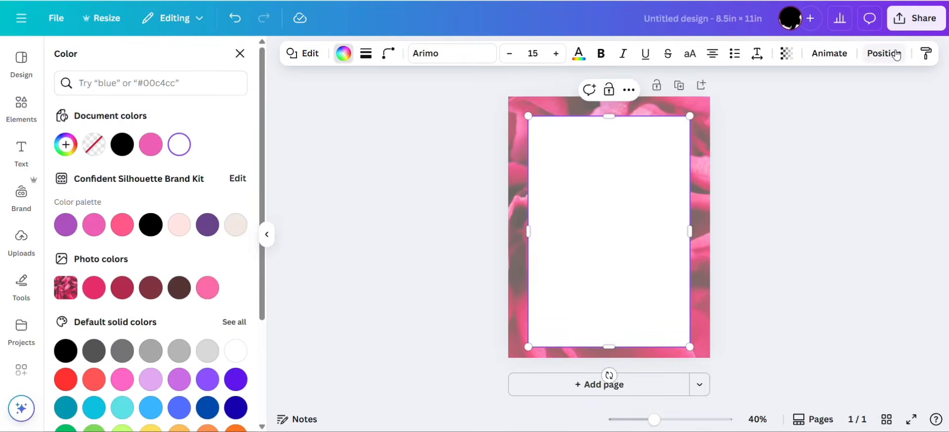
- Send the white rectangle backward step by step until it lies behind all the horizontal lines and the vertical margin line
{"action": "left_click", "coordinate": [897, 55]}
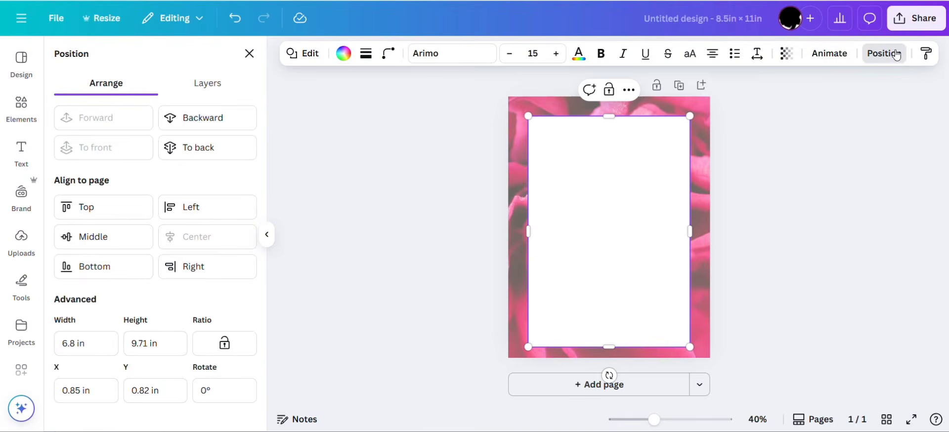
{"action": "left_click", "coordinate": [219, 126]}
{"action": "left_click", "coordinate": [219, 126]}
{"action": "left_click", "coordinate": [219, 126]}
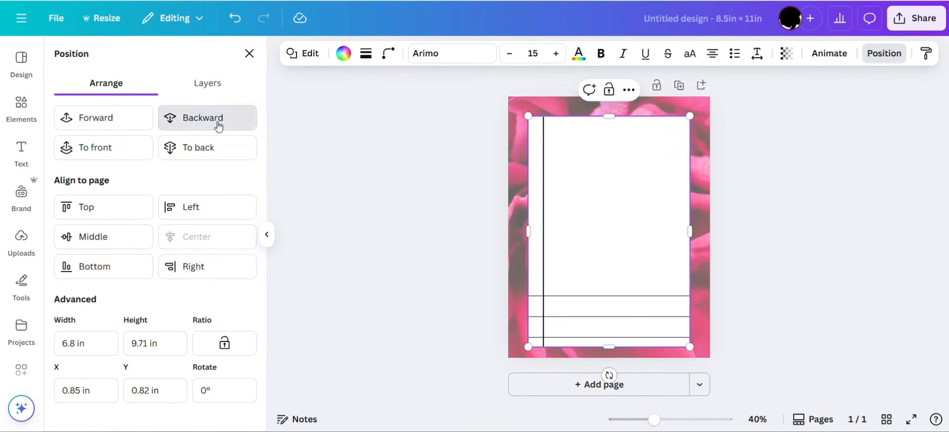
{"action": "left_click", "coordinate": [219, 126]}
{"action": "left_click", "coordinate": [219, 126]}
{"action": "left_click", "coordinate": [219, 126]}
{"action": "left_click", "coordinate": [219, 126]}
- Replace the background with the pink glitter image and enlarge the white lined sheet to leave a narrow border around it
{"action": "left_click", "coordinate": [221, 177]}
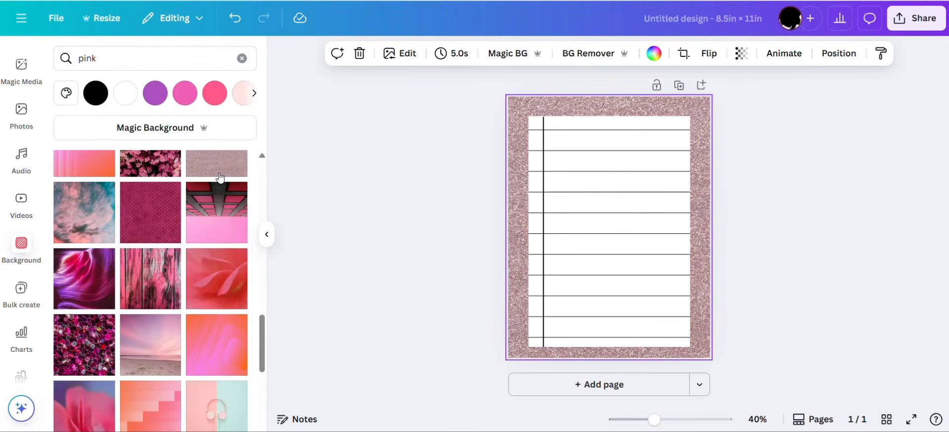
{"action": "mouse_move", "coordinate": [522, 109]}
{"action": "left_mouse_down"}
{"action": "mouse_move", "coordinate": [605, 183]}
{"action": "mouse_move", "coordinate": [699, 352]}
{"action": "mouse_move", "coordinate": [523, 108]}
{"action": "left_mouse_up"}
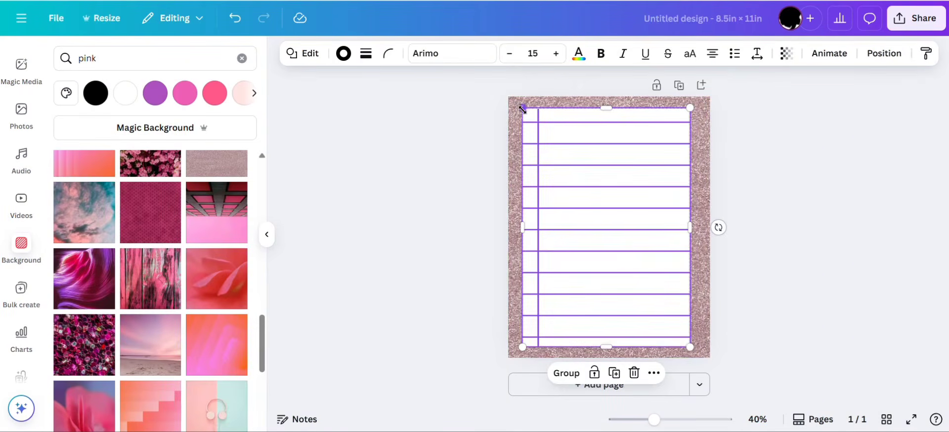
{"action": "left_click_drag", "start_coordinate": [690, 347], "coordinate": [691, 347]}
{"action": "left_click_drag", "start_coordinate": [691, 227], "coordinate": [698, 227]}
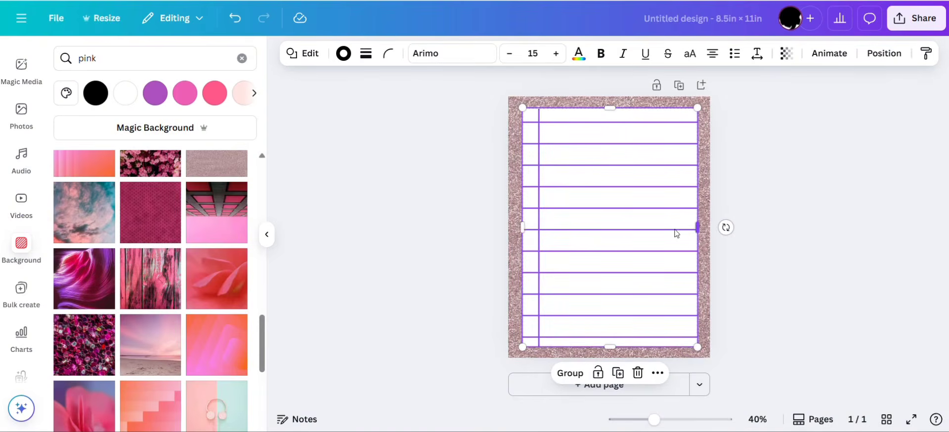
{"action": "left_click_drag", "start_coordinate": [523, 227], "coordinate": [519, 228]}
{"action": "left_click", "coordinate": [754, 257]}
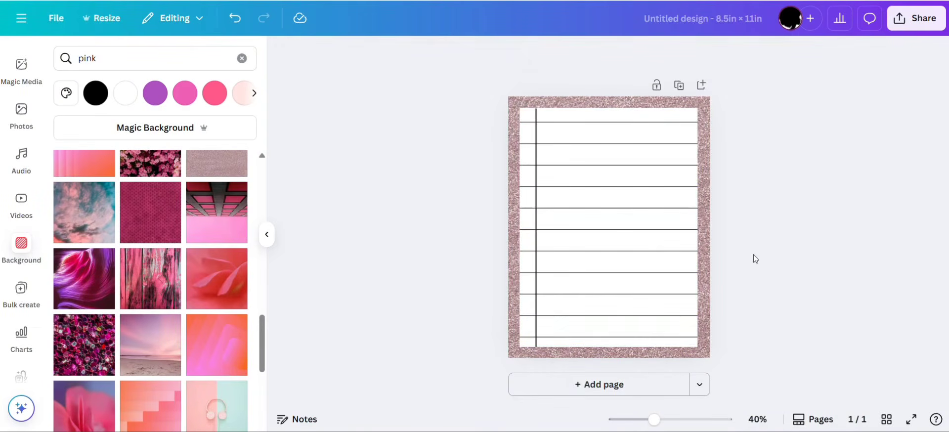
- Insert the first uploaded photo of the woman in the black gown and remove its background
{"action": "scroll", "coordinate": [21, 197], "scroll_direction": "up", "scroll_amount": 5}
{"action": "left_click", "coordinate": [22, 187]}
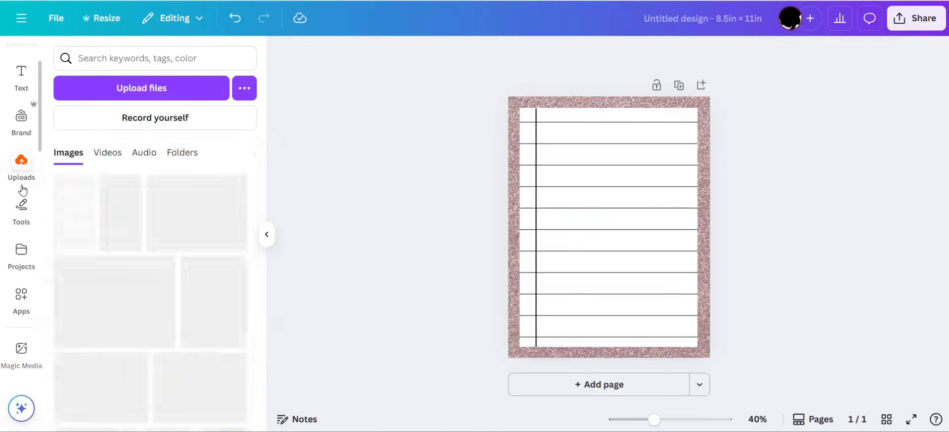
{"action": "left_click", "coordinate": [73, 213]}
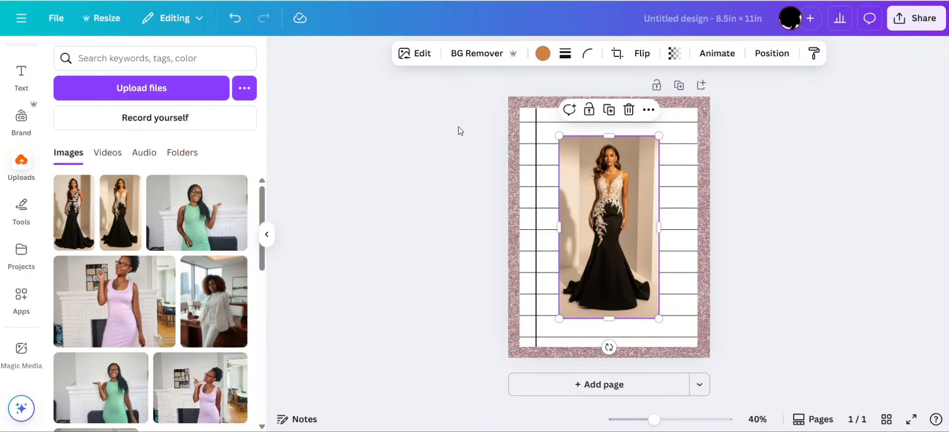
{"action": "left_click", "coordinate": [493, 56]}
- Move the woman's cutout to the page's lower-right corner and make it semi-transparent
{"action": "left_click_drag", "start_coordinate": [620, 265], "coordinate": [699, 317]}
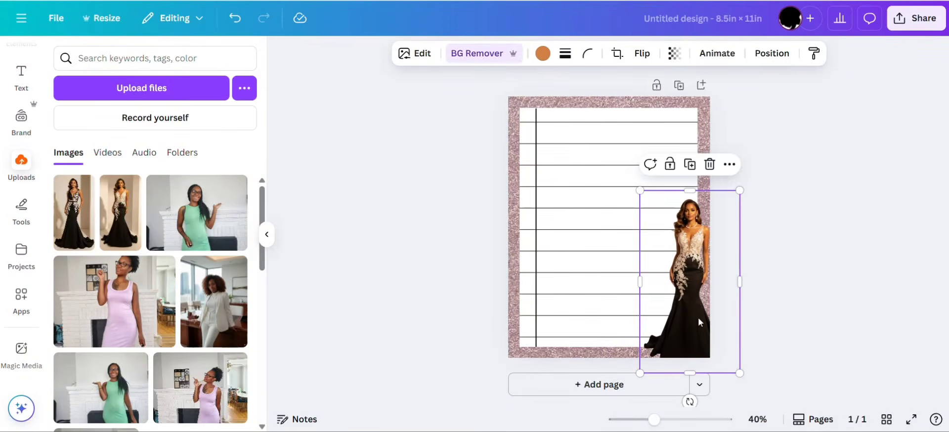
{"action": "left_click", "coordinate": [672, 60]}
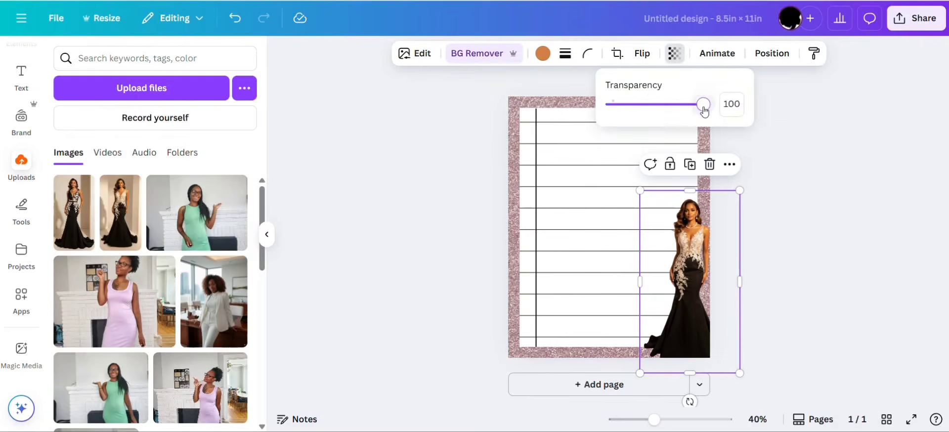
{"action": "left_click_drag", "start_coordinate": [702, 105], "coordinate": [661, 106]}
- Layer the woman's cutout in front of the white sheet but behind the ruled lines
{"action": "left_click", "coordinate": [770, 54]}
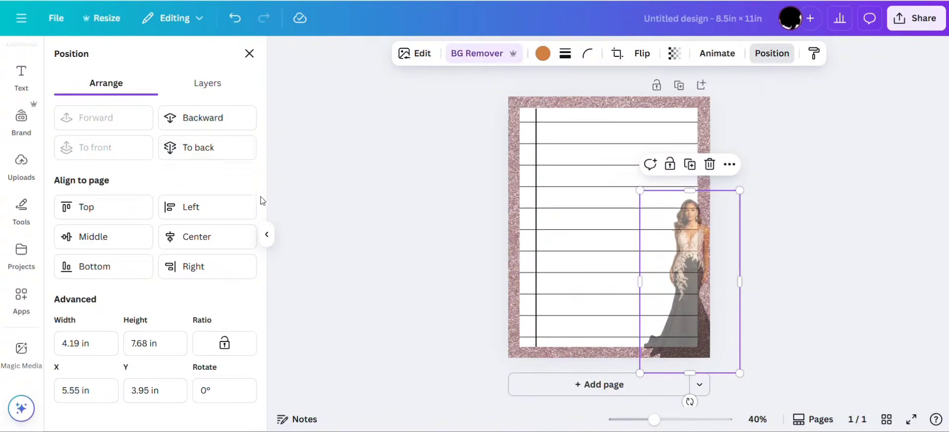
{"action": "left_click", "coordinate": [221, 128]}
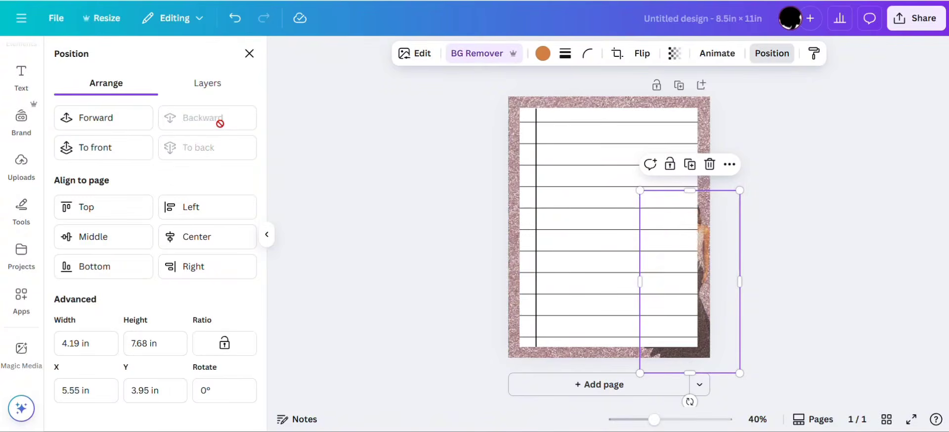
{"action": "left_click", "coordinate": [118, 127]}
{"action": "left_click", "coordinate": [828, 203]}
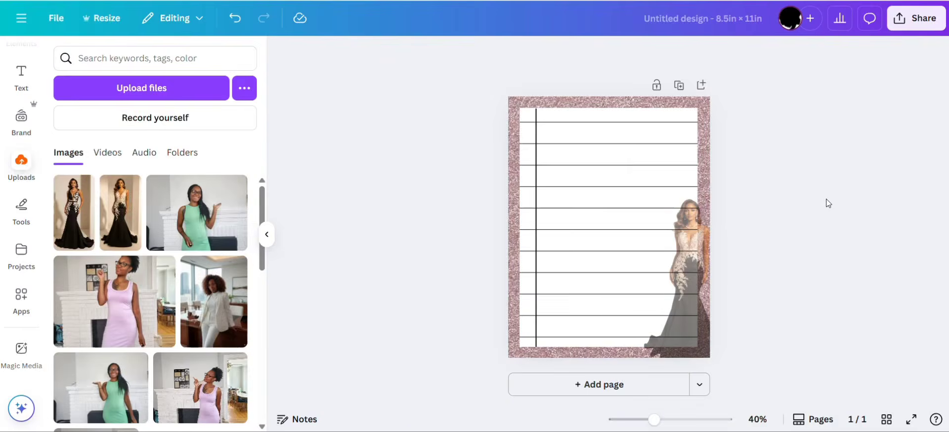
- Shift the woman's cutout slightly left so her whole gown fits within the page's lower-right corner
{"action": "left_click", "coordinate": [687, 277]}
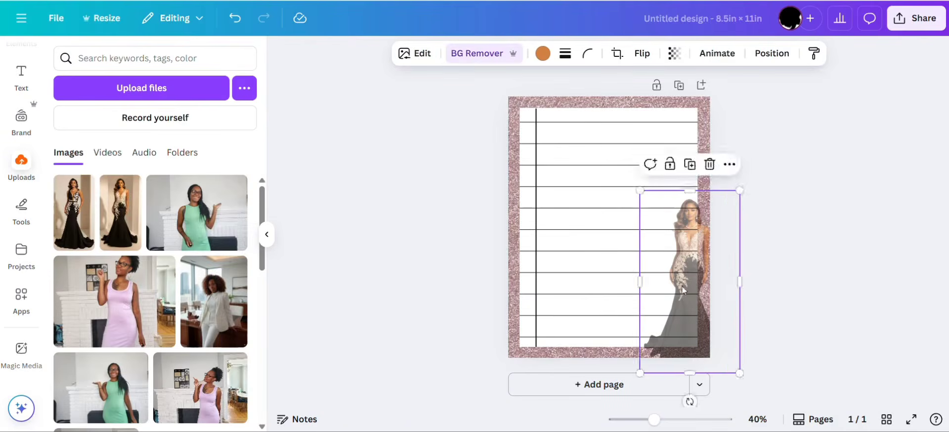
{"action": "left_click_drag", "start_coordinate": [687, 277], "coordinate": [676, 277]}
{"action": "left_click", "coordinate": [807, 284]}
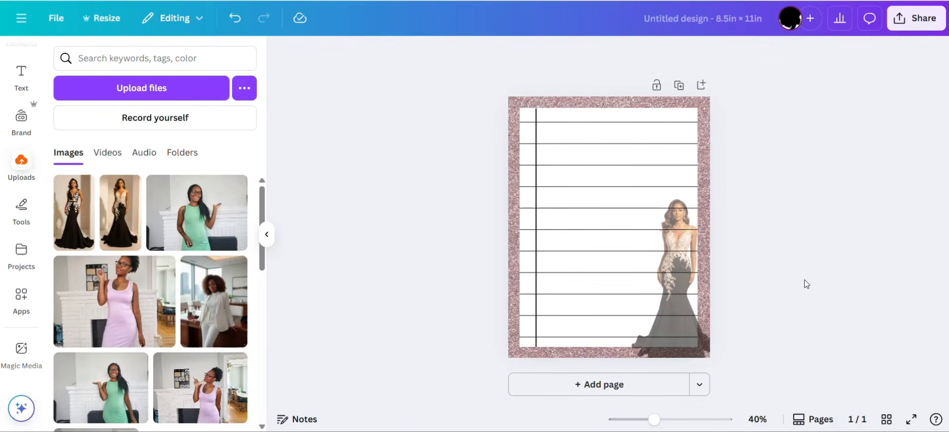
- Search the text styles for "luxury" and insert the "Fashion ICON" font combination on the page
{"action": "left_click", "coordinate": [21, 77]}
{"action": "left_click", "coordinate": [197, 58]}
{"action": "type", "text": "lux"}
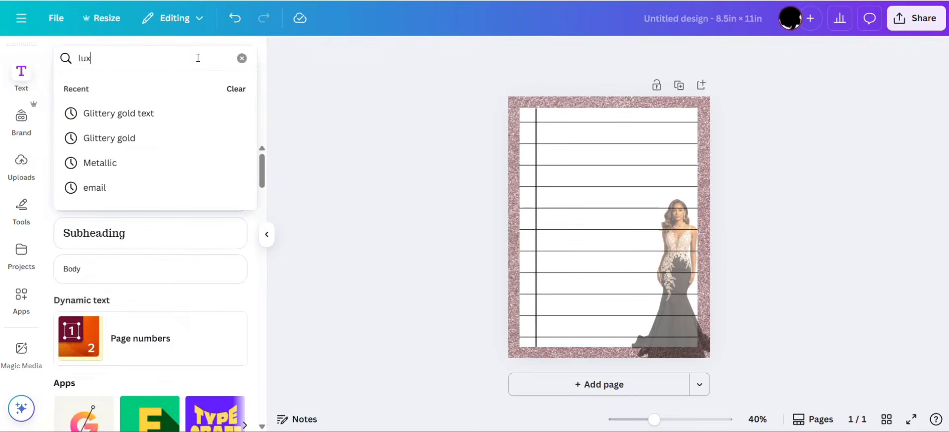
{"action": "type", "text": "ury"}
{"action": "key", "text": "Return"}
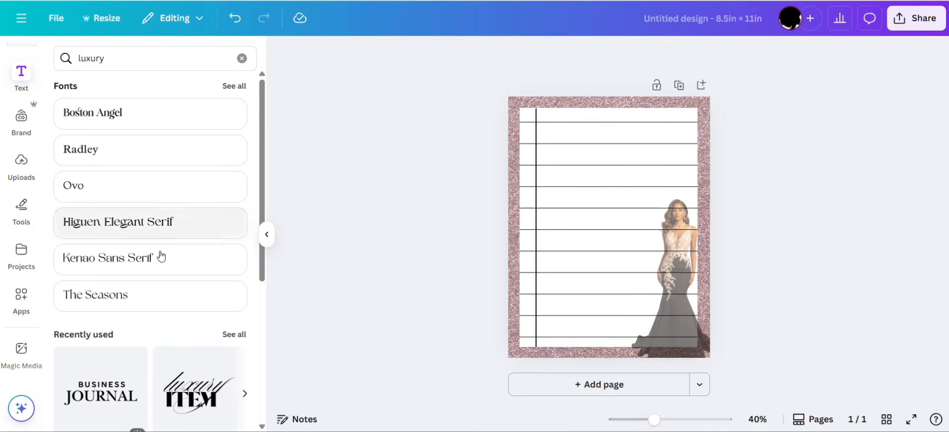
{"action": "scroll", "coordinate": [160, 264], "scroll_direction": "down", "scroll_amount": 1}
{"action": "scroll", "coordinate": [160, 267], "scroll_direction": "down", "scroll_amount": 5}
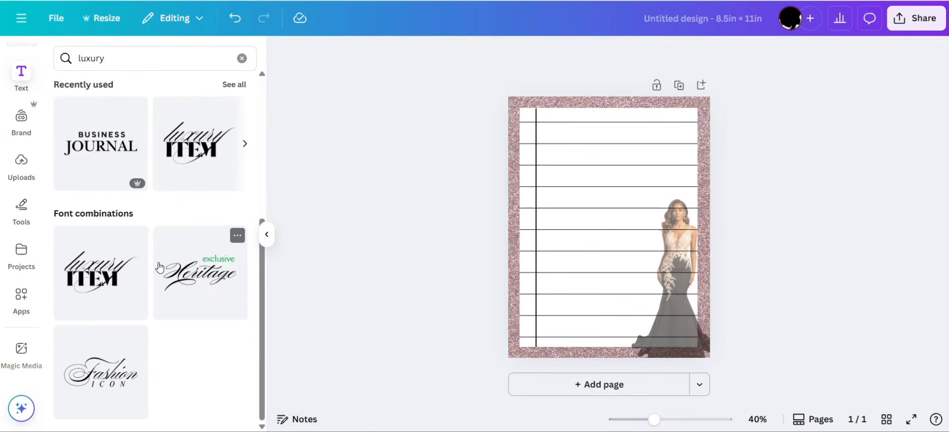
{"action": "left_click", "coordinate": [100, 372]}
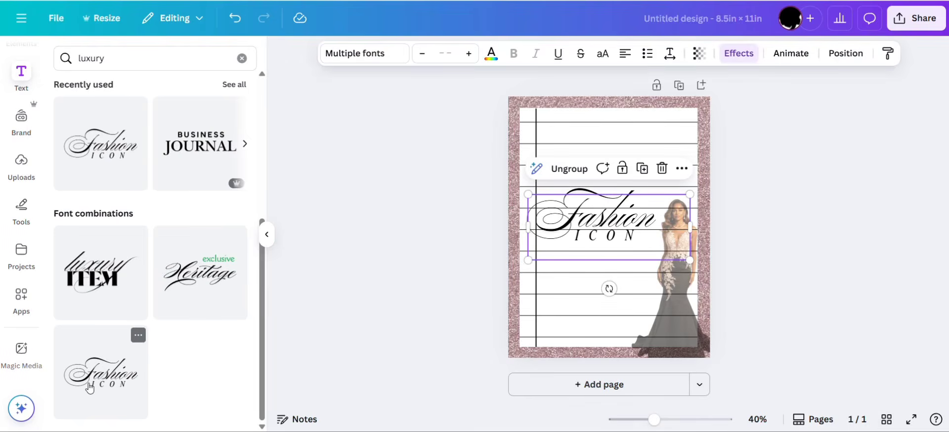
- Replace the word "Fashion" in the inserted text group with "Notes"
{"action": "left_click", "coordinate": [625, 226]}
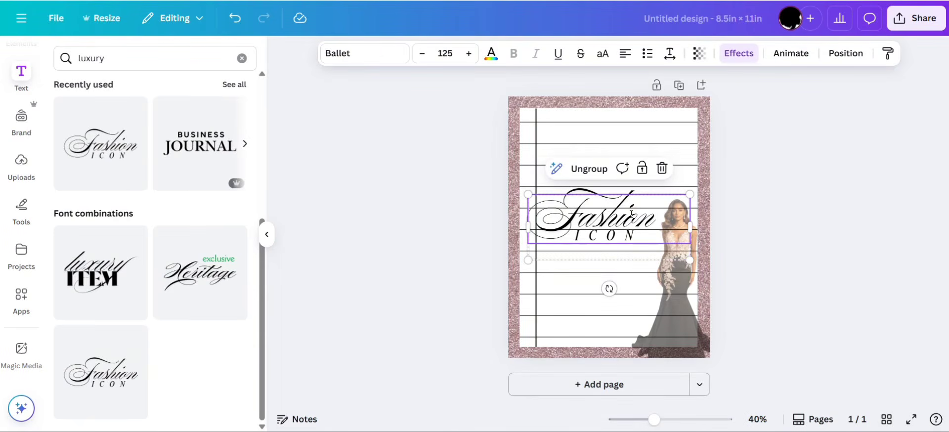
{"action": "double_click", "coordinate": [632, 214]}
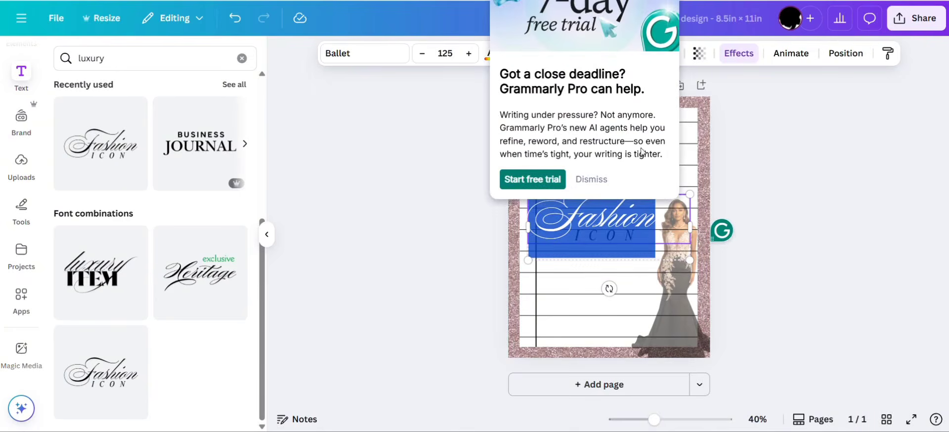
{"action": "left_click", "coordinate": [606, 284]}
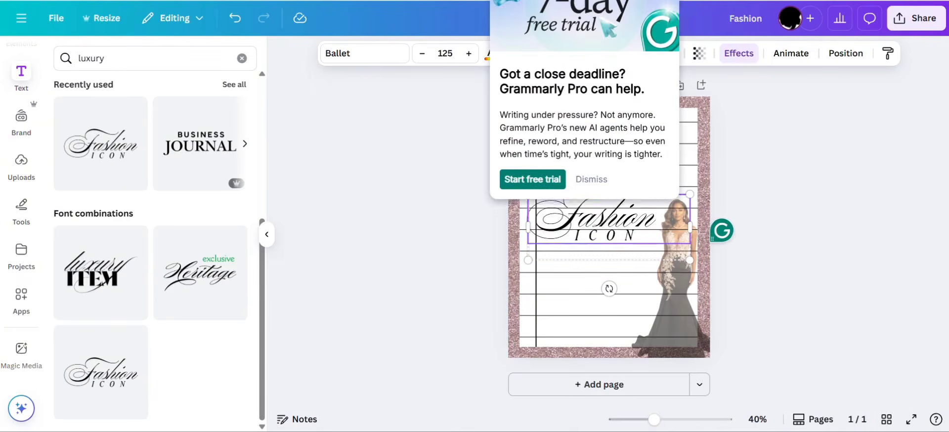
{"action": "double_click", "coordinate": [617, 218]}
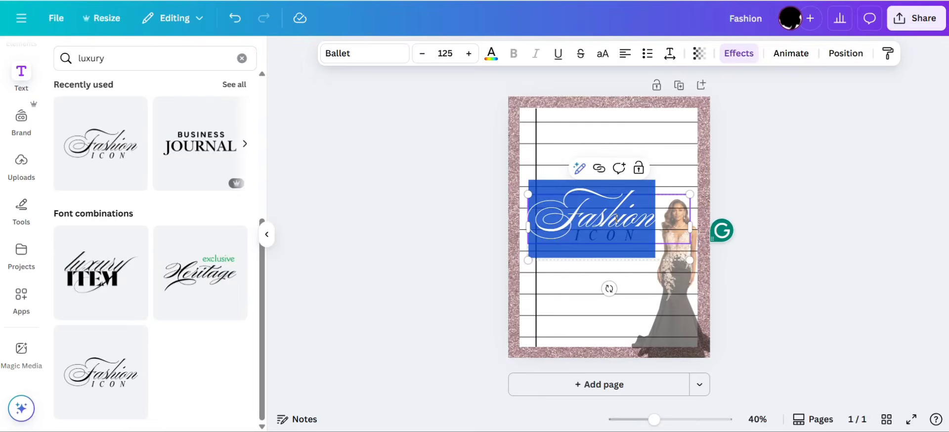
{"action": "key", "text": "BackSpace"}
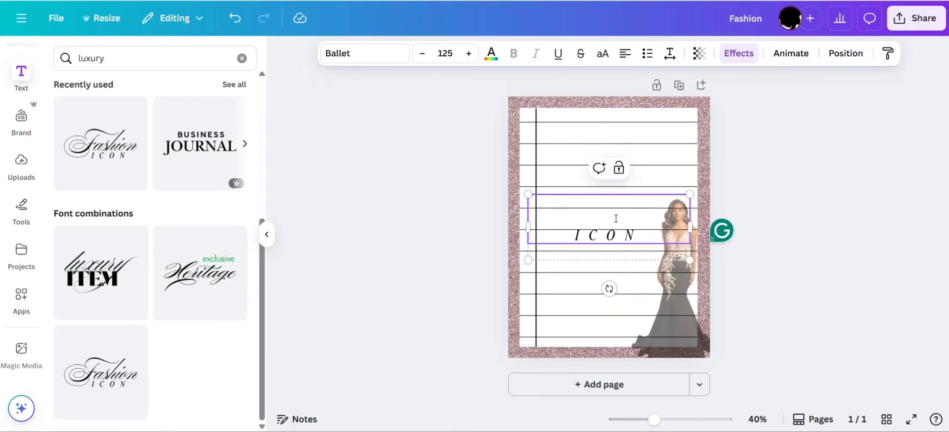
{"action": "type", "text": "Not"}
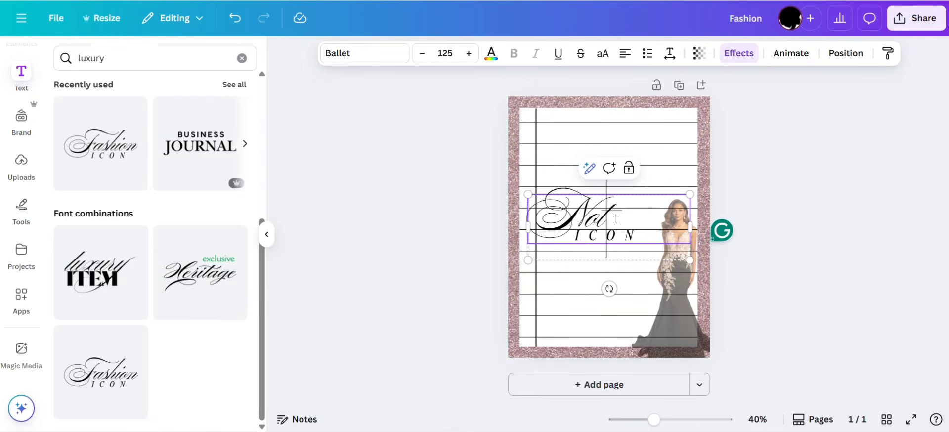
{"action": "type", "text": "es"}
{"action": "left_click", "coordinate": [746, 242]}
- Clear the word "ICON" from the line beneath the "Notes" title
{"action": "left_click", "coordinate": [615, 241]}
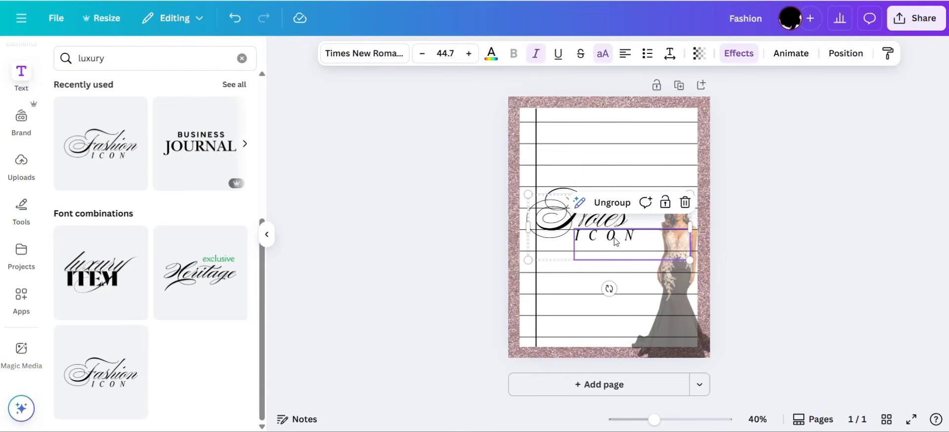
{"action": "double_click", "coordinate": [616, 242]}
{"action": "key", "text": "BackSpace"}
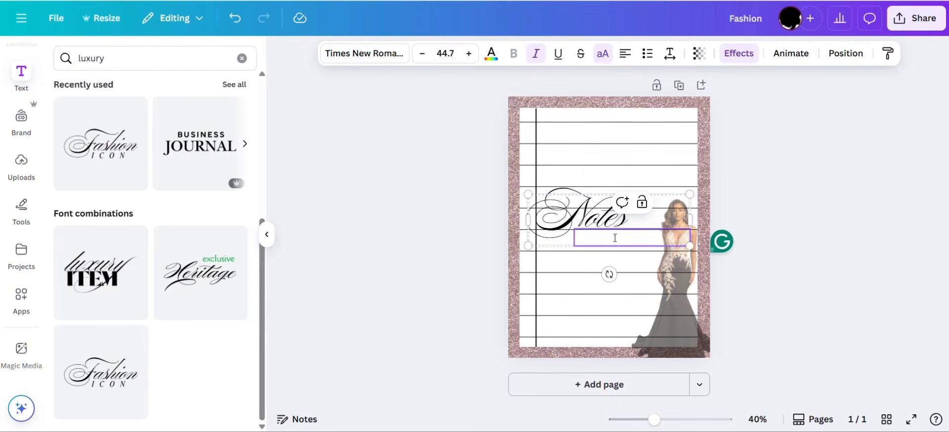
{"action": "left_click", "coordinate": [846, 171]}
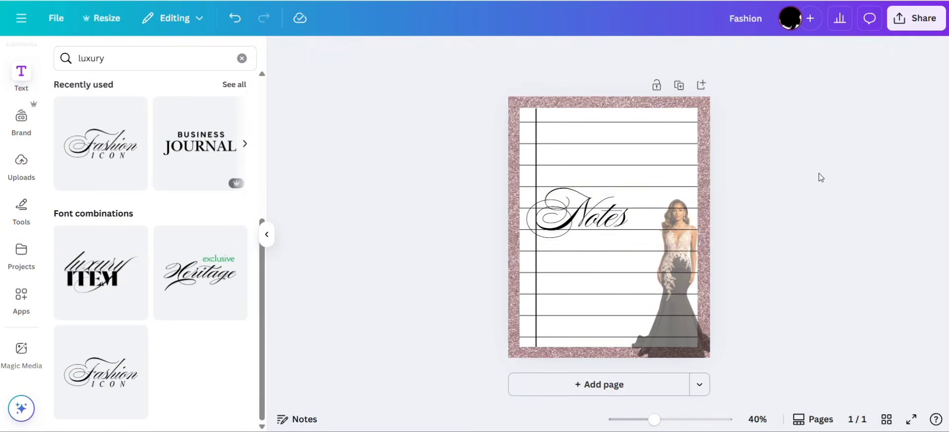
- Set the "Notes" title's font size to 75 and narrow its text box to fit the word
{"action": "left_click", "coordinate": [602, 216]}
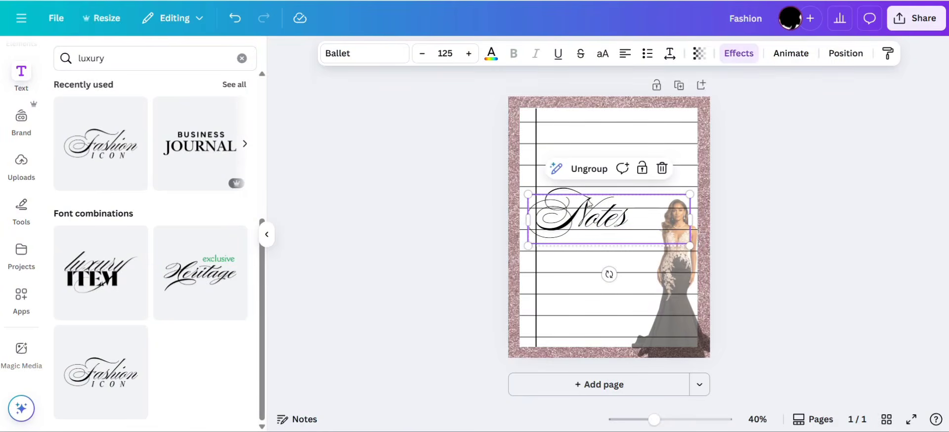
{"action": "left_click", "coordinate": [440, 56]}
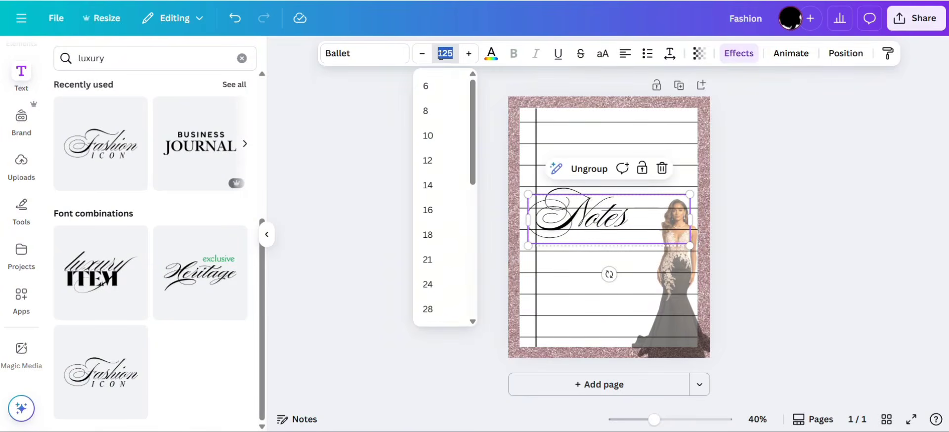
{"action": "type", "text": "75"}
{"action": "key", "text": "Return"}
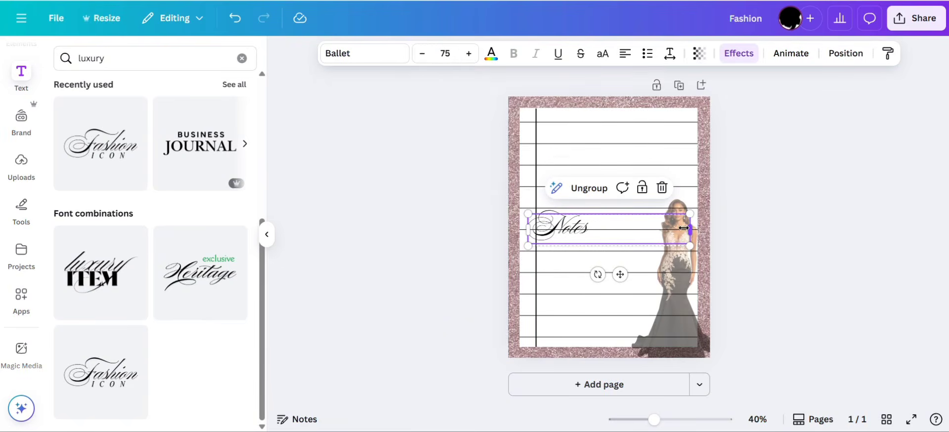
{"action": "left_click_drag", "start_coordinate": [684, 228], "coordinate": [597, 227]}
- Move the "Notes" title to the top of the sheet beside the margin line and set its font size to 55
{"action": "left_click_drag", "start_coordinate": [574, 270], "coordinate": [581, 172]}
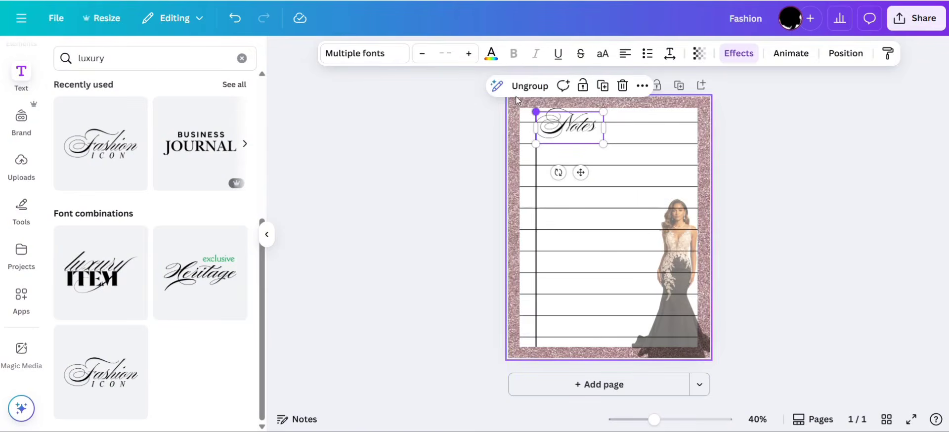
{"action": "left_click", "coordinate": [442, 53]}
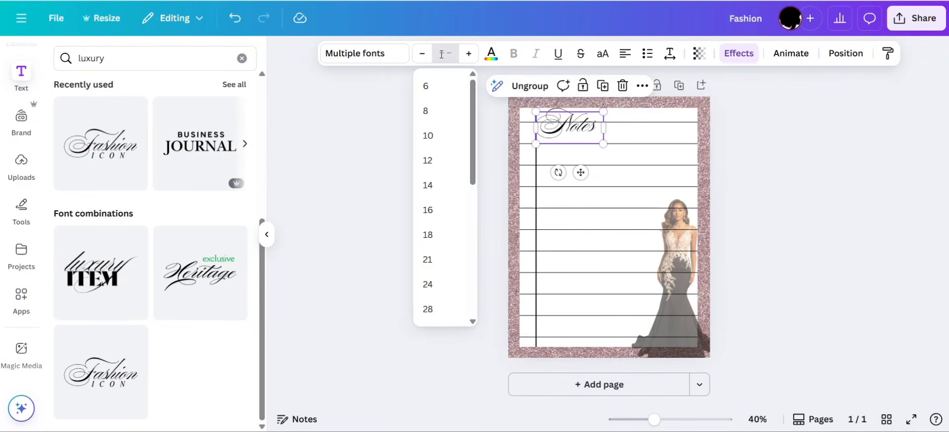
{"action": "left_click", "coordinate": [571, 132]}
{"action": "left_click", "coordinate": [571, 132]}
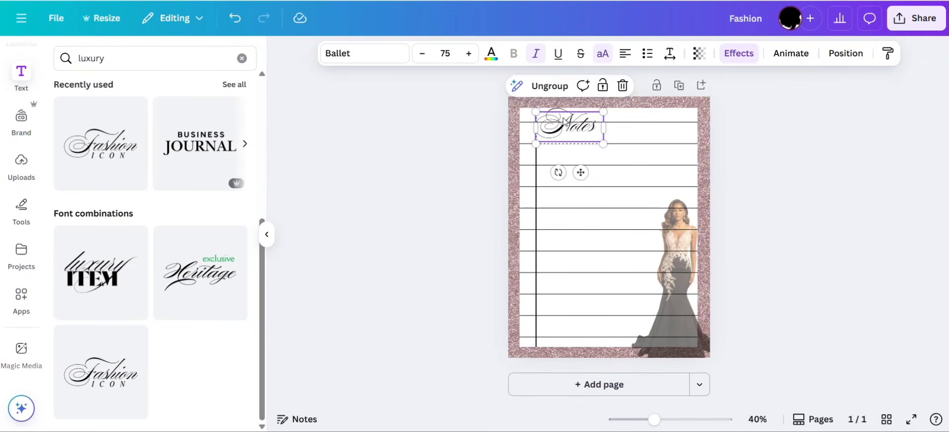
{"action": "left_click", "coordinate": [454, 55]}
{"action": "double_click", "coordinate": [454, 55]}
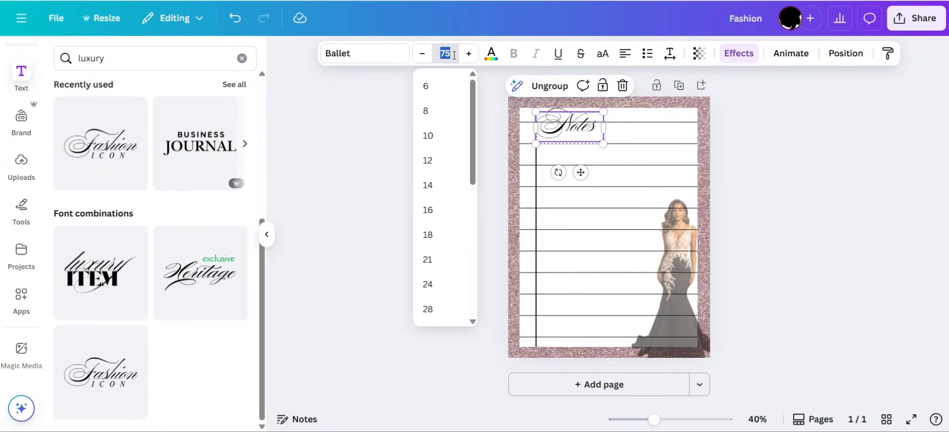
{"action": "type", "text": "55"}
{"action": "key", "text": "Return"}
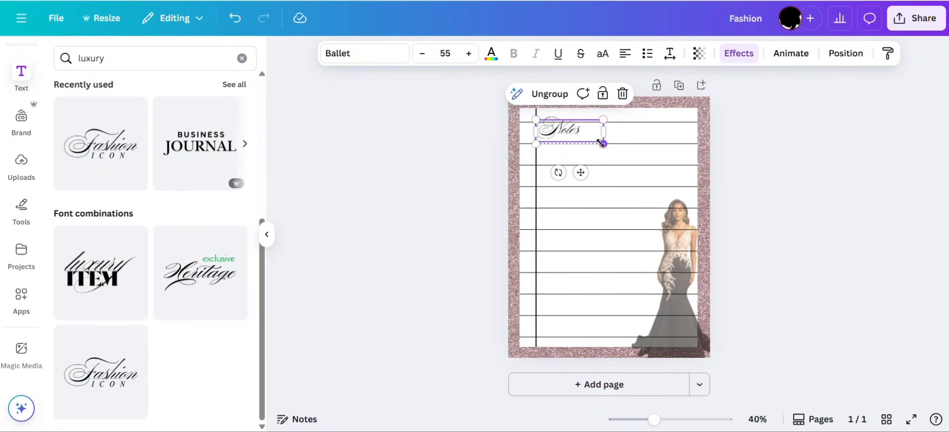
- Scale the "Notes" text group down a little further and place it just above the first ruled line
{"action": "left_click_drag", "start_coordinate": [601, 143], "coordinate": [586, 138]}
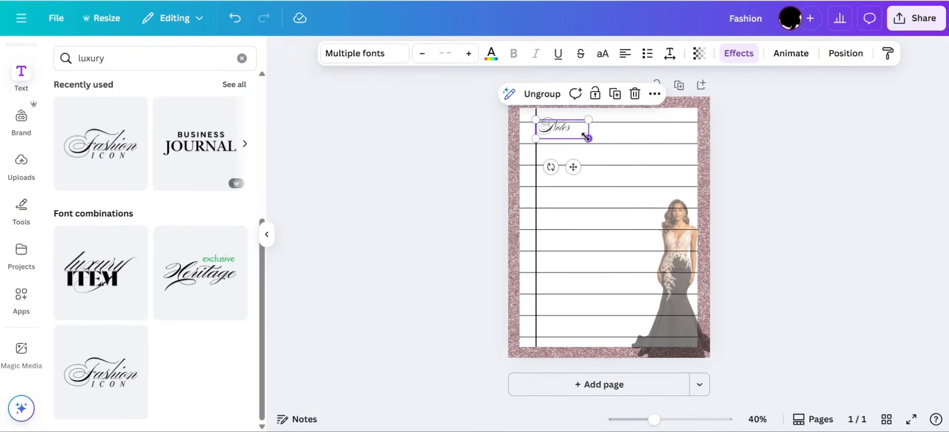
{"action": "mouse_move", "coordinate": [573, 167]}
{"action": "left_mouse_down"}
{"action": "mouse_move", "coordinate": [573, 156]}
{"action": "mouse_move", "coordinate": [575, 167]}
{"action": "left_mouse_up"}
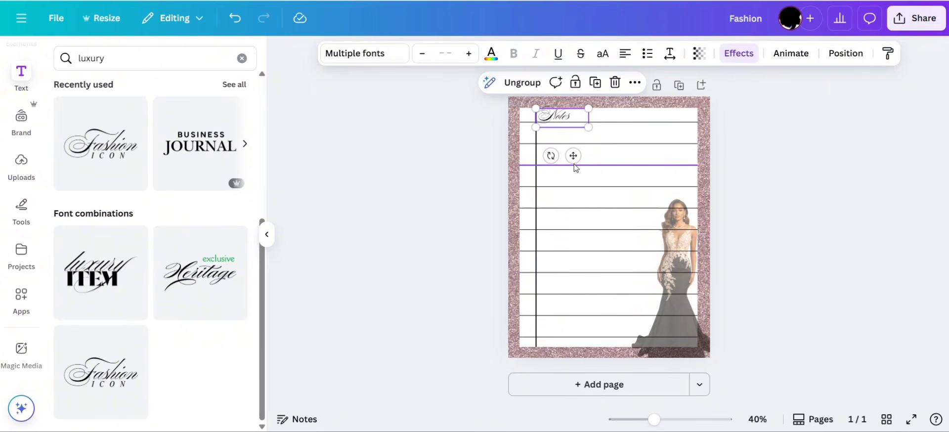
{"action": "left_click", "coordinate": [798, 169]}
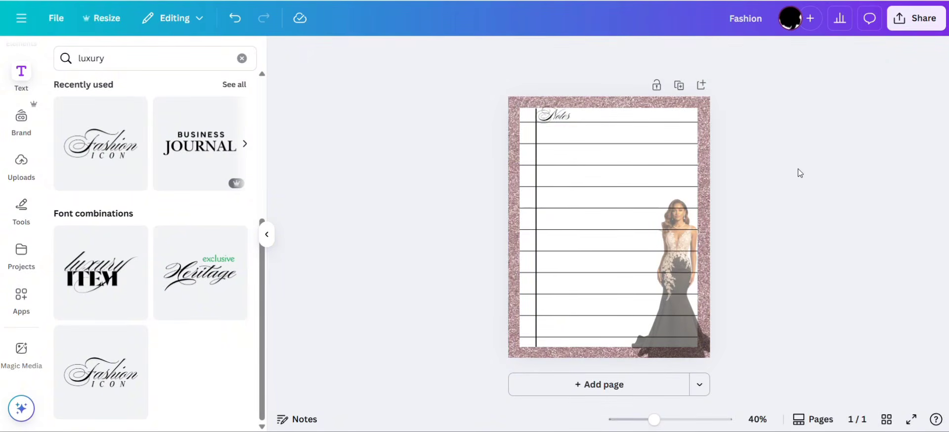
- Set the "Notes" title's letter spacing to 53
{"action": "left_click", "coordinate": [548, 115]}
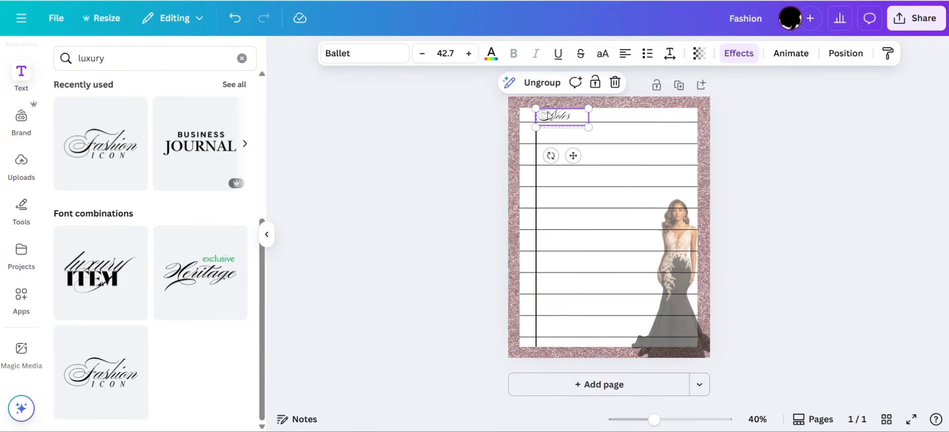
{"action": "left_click", "coordinate": [668, 54]}
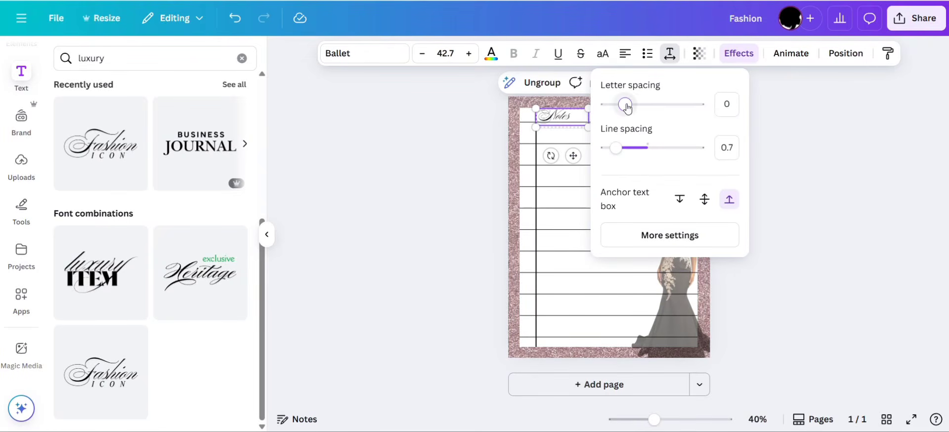
{"action": "left_click_drag", "start_coordinate": [627, 107], "coordinate": [631, 109]}
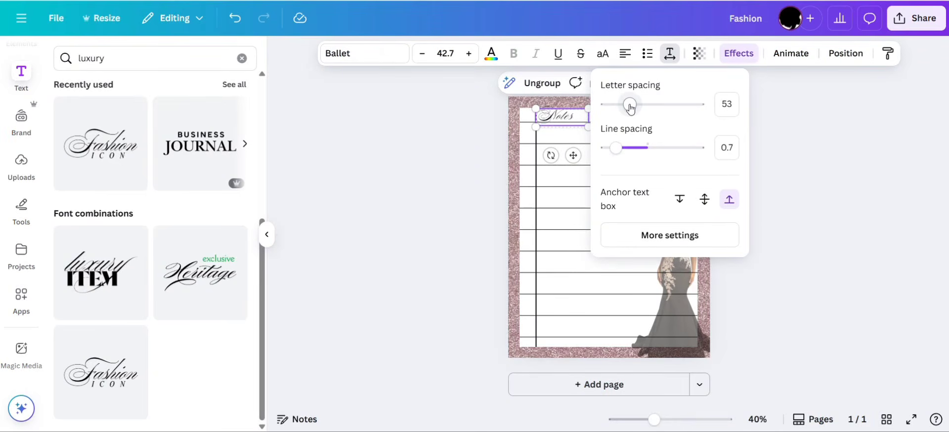
{"action": "left_click", "coordinate": [801, 149]}
{"action": "left_click", "coordinate": [799, 146]}
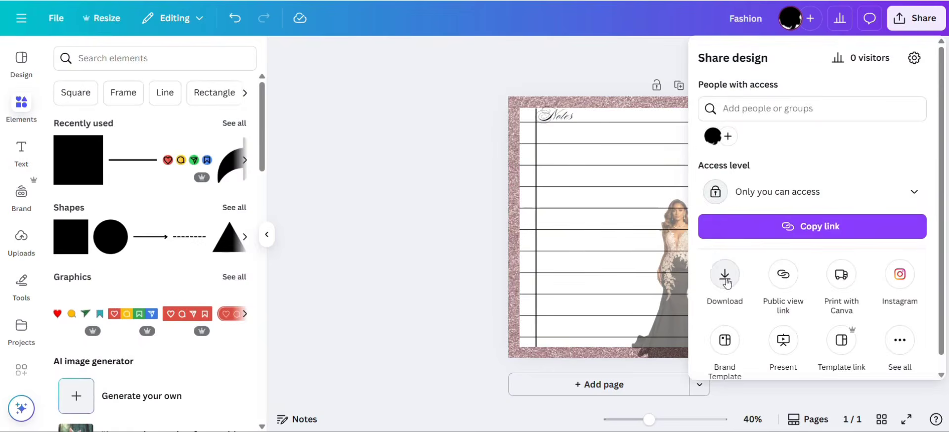
- Download the journal page as a PNG at size 1, after looking at the PDF Print options
{"action": "left_click", "coordinate": [725, 277]}
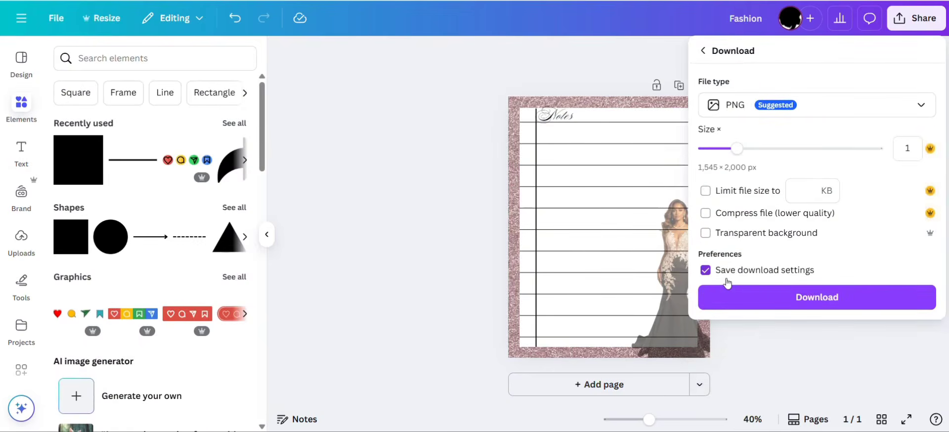
{"action": "left_click", "coordinate": [923, 107]}
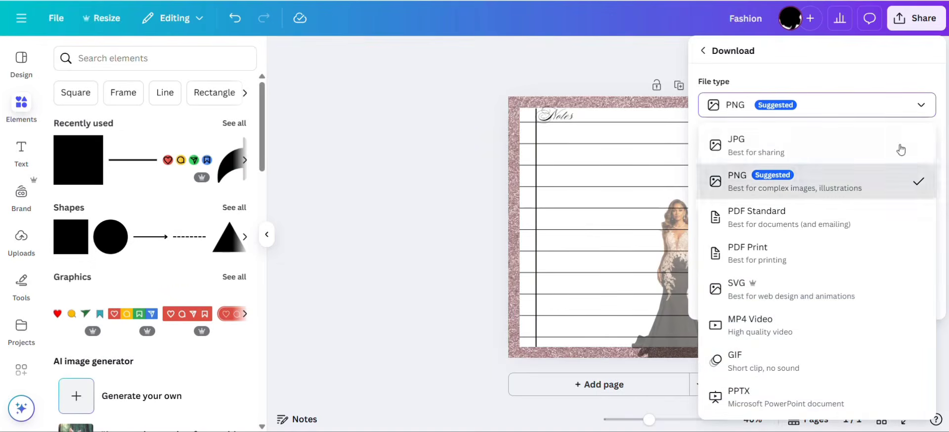
{"action": "left_click", "coordinate": [838, 258]}
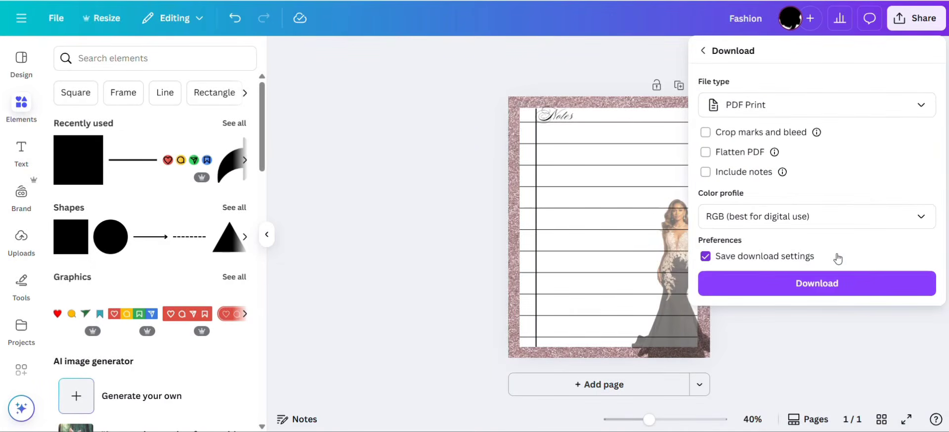
{"action": "left_click", "coordinate": [921, 111]}
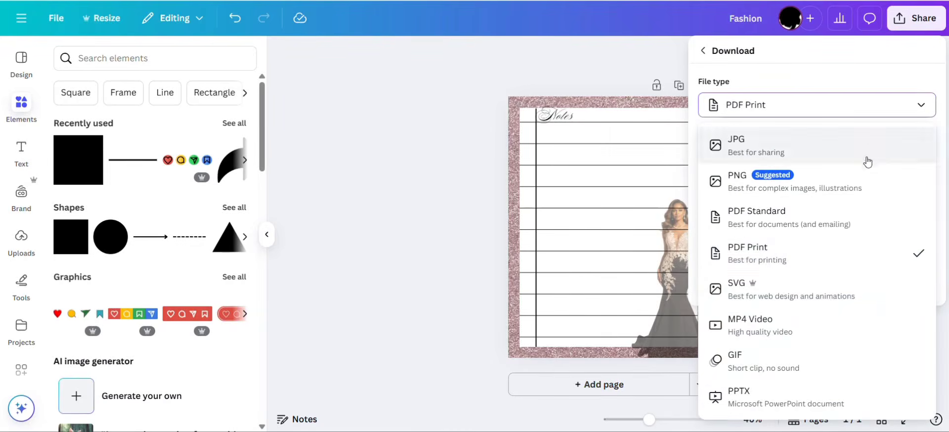
{"action": "left_click", "coordinate": [848, 185]}
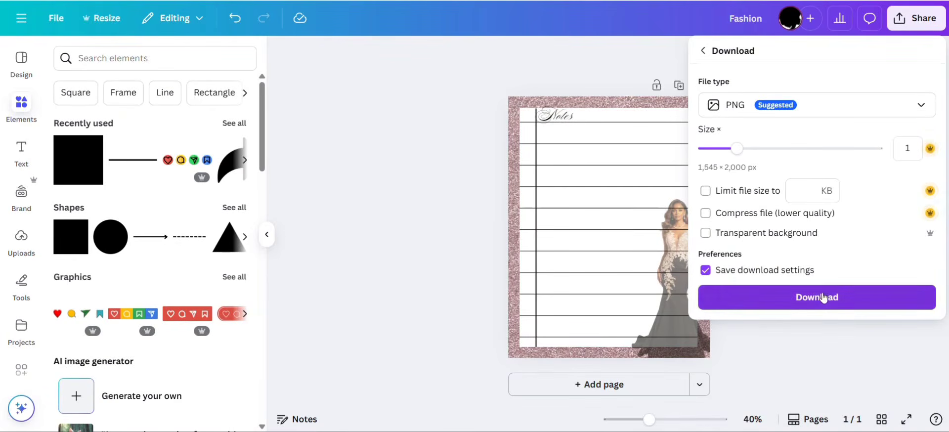
{"action": "left_click", "coordinate": [823, 297]}
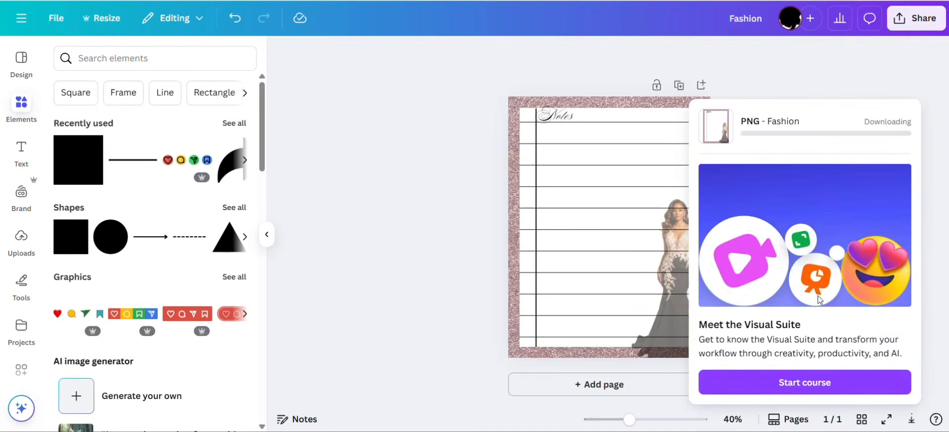